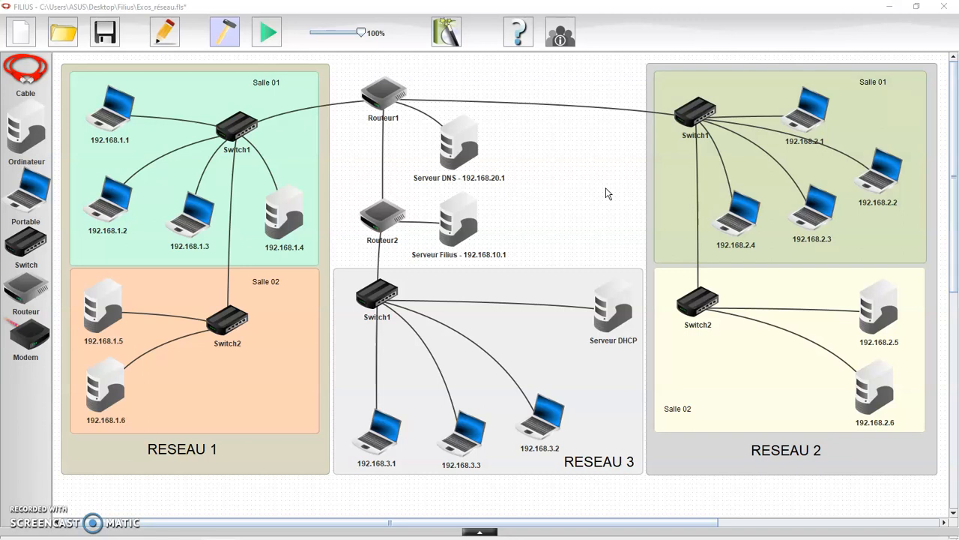
Move the DNS server down-right below Routeur1, nudge Routeur1 up-left, and raise Réseau 2's Switch1.
click(244, 453)
drag(462, 149, 577, 222)
drag(385, 96, 381, 81)
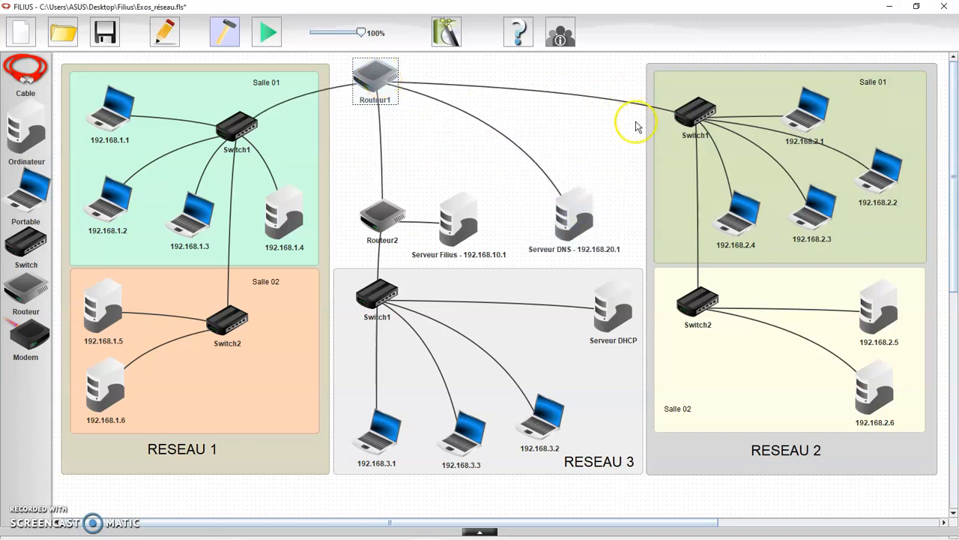
drag(574, 214, 547, 206)
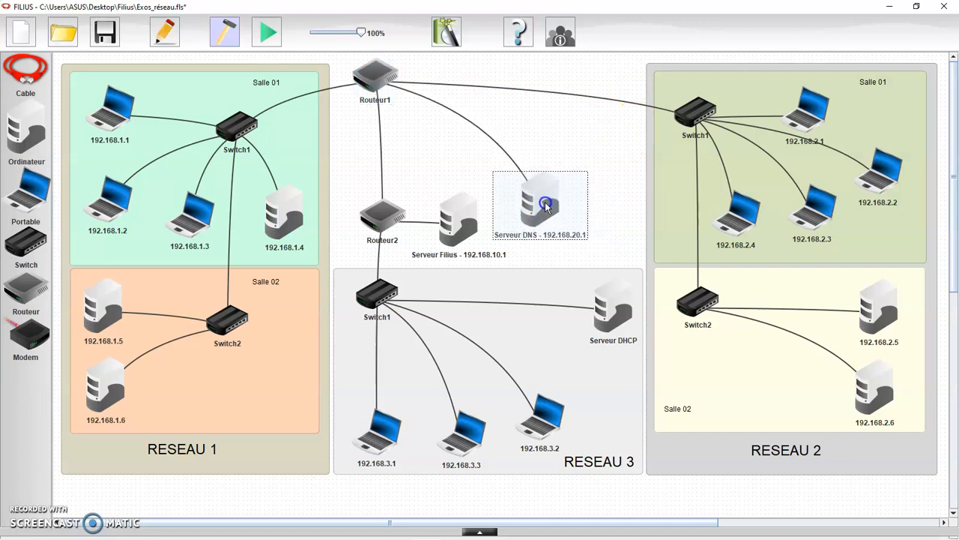
click(591, 125)
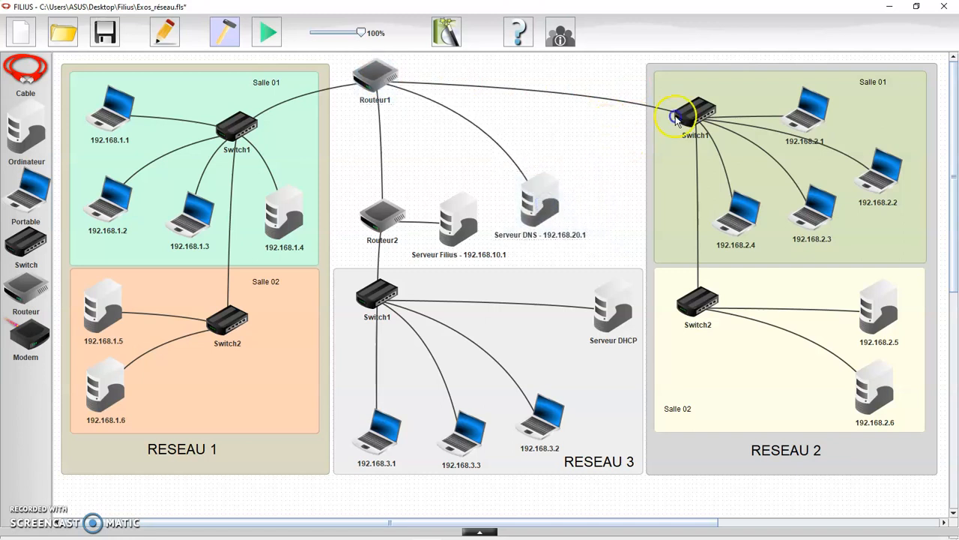
drag(697, 114, 688, 94)
click(579, 151)
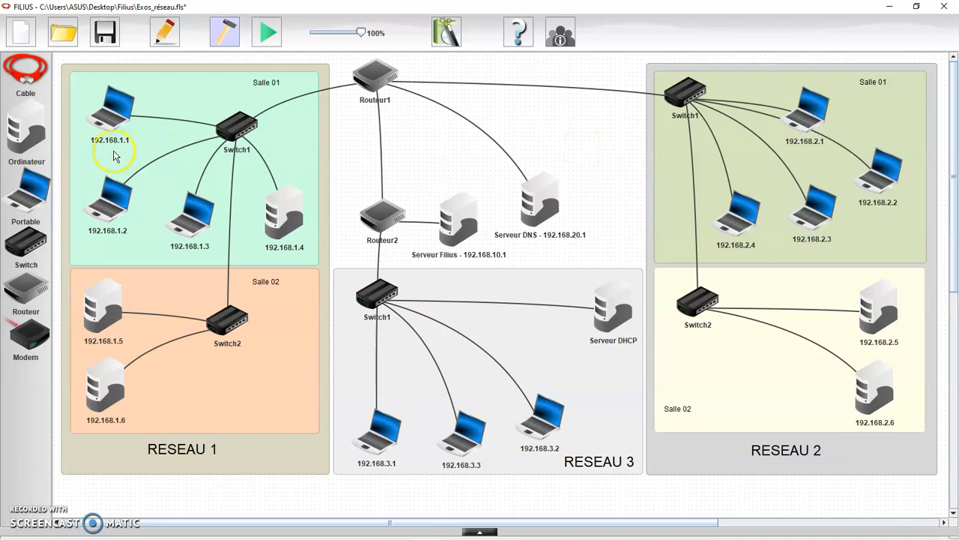
Add a new computer to the canvas and rename it Serveur Mail.
drag(27, 133, 572, 128)
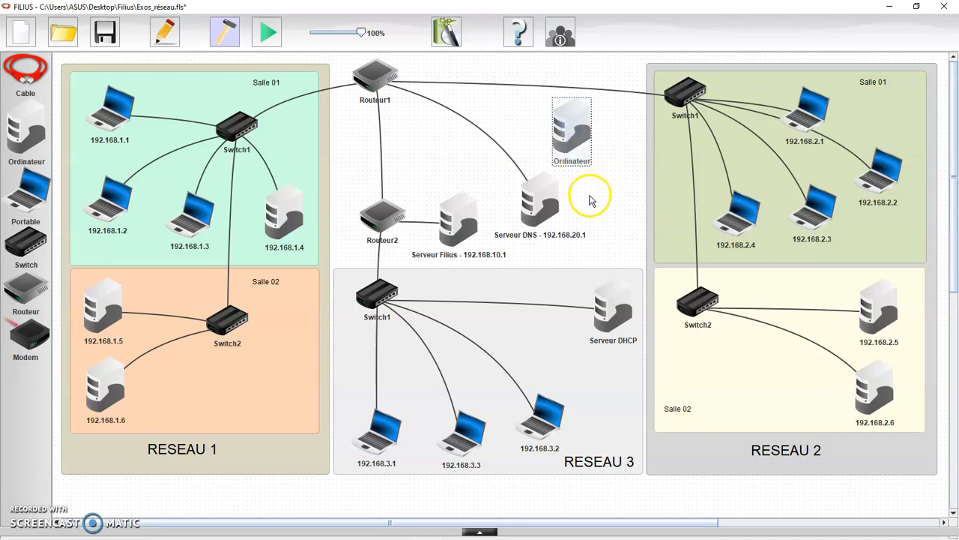
double_click(572, 130)
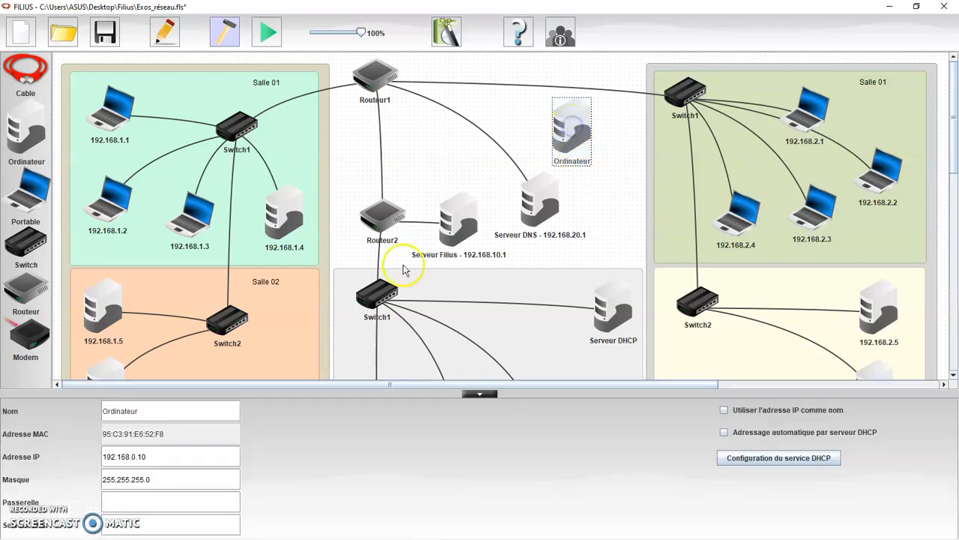
double_click(151, 414)
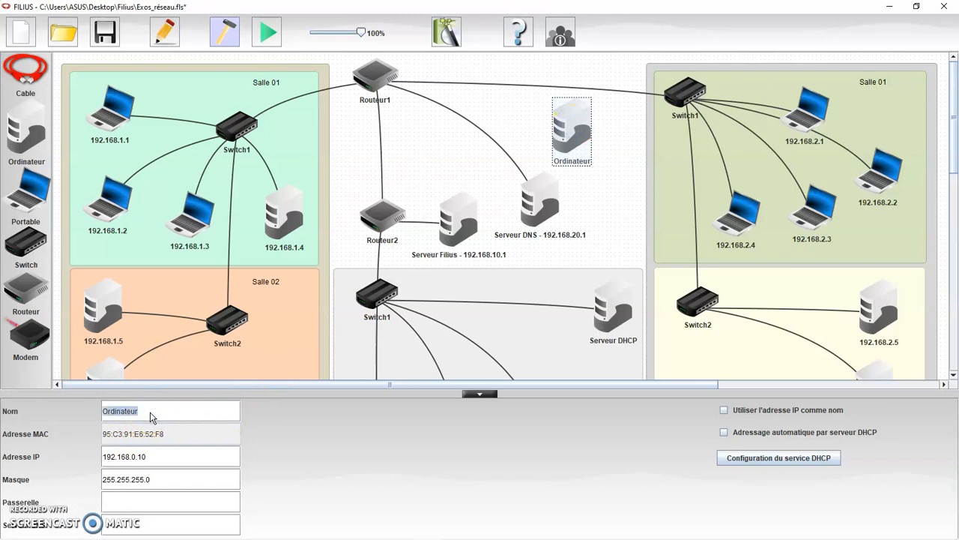
text(Serveur Mail)
click(168, 458)
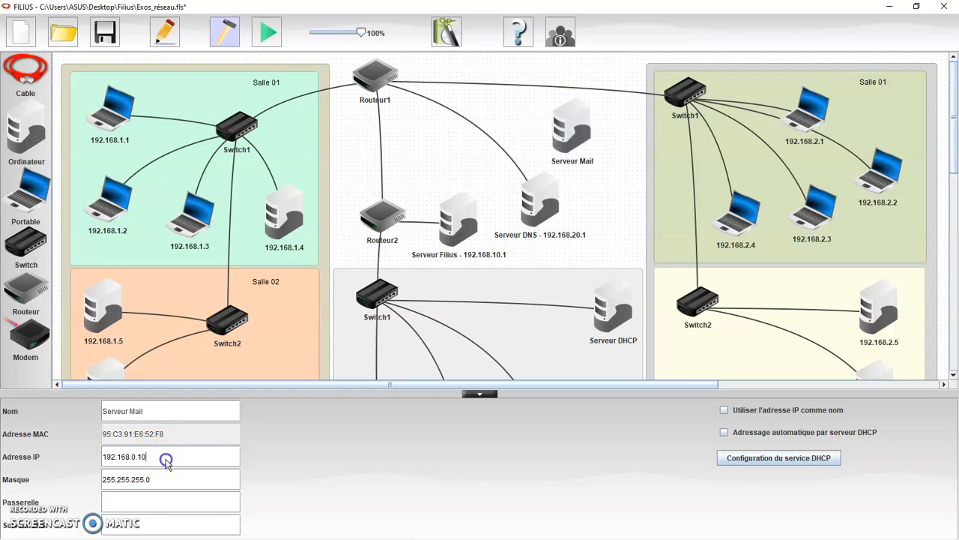
Set its IP to 192.168.30.1 and append it to the name: 'Serveur Mail - 192.168.30.1'.
click(483, 306)
drag(172, 457, 105, 463)
key(ctrl+c)
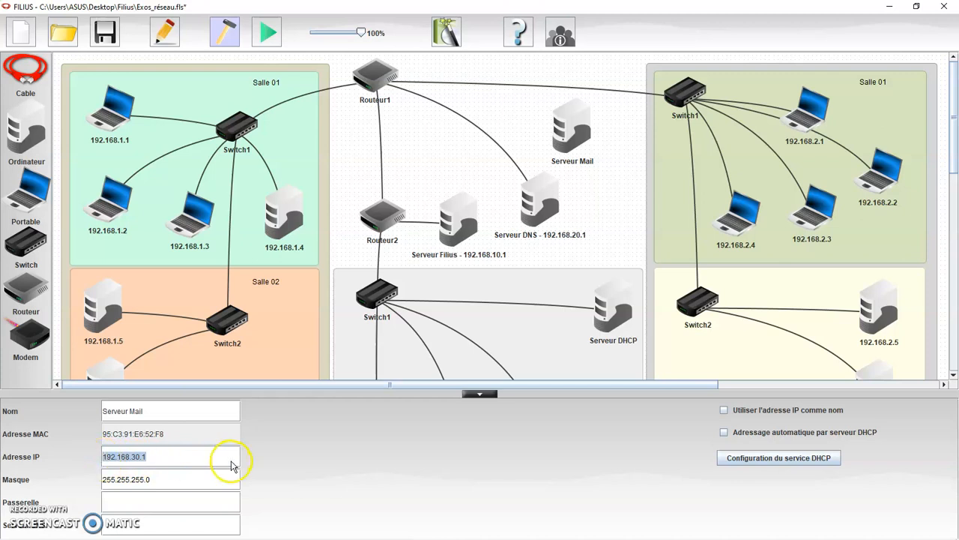
click(171, 411)
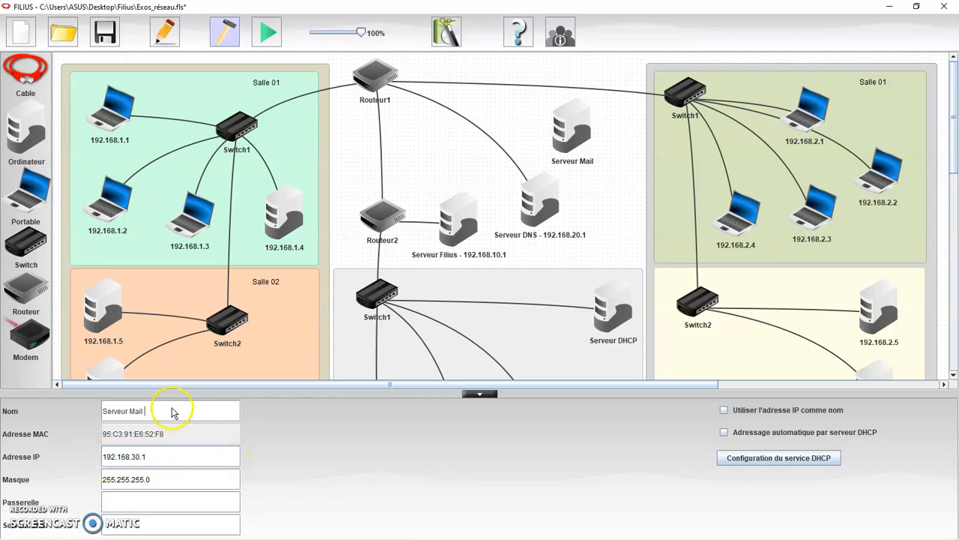
text(-)
key(ctrl+v)
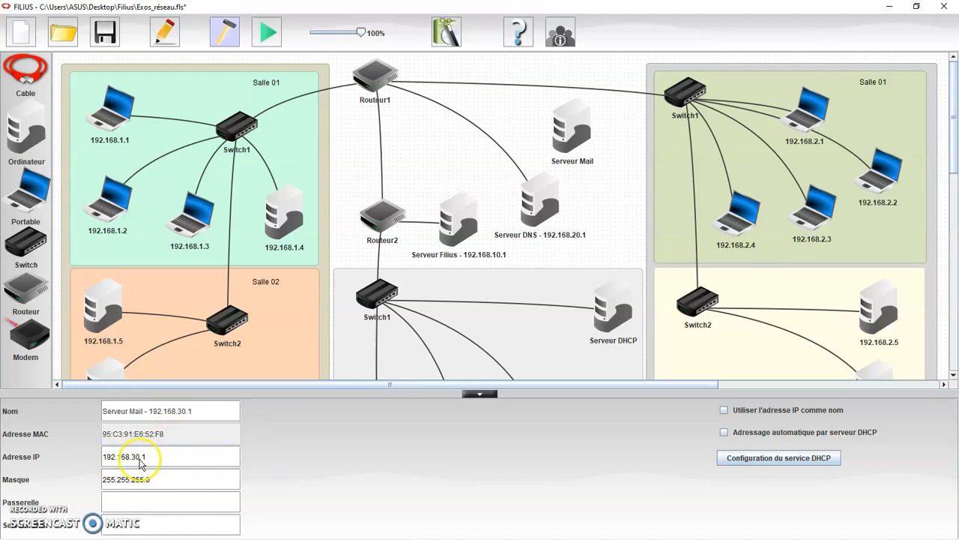
click(524, 209)
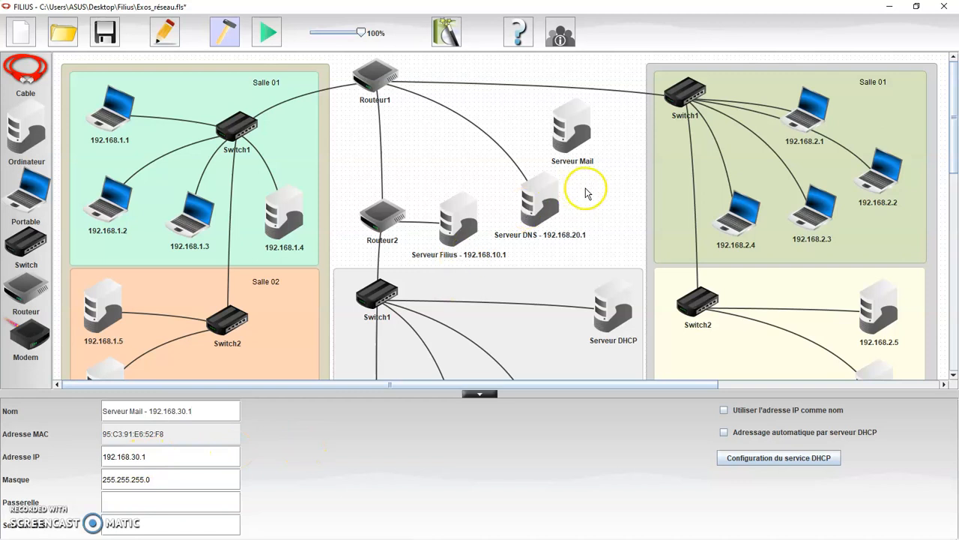
drag(578, 144, 590, 144)
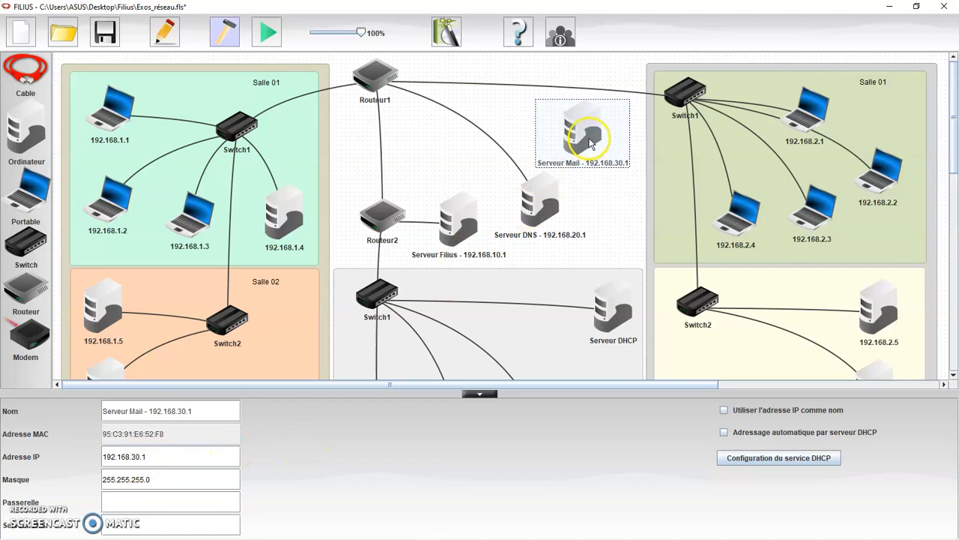
Check the server settings, then try cabling the mail server to Routeur1, which has no free port.
click(582, 180)
click(575, 142)
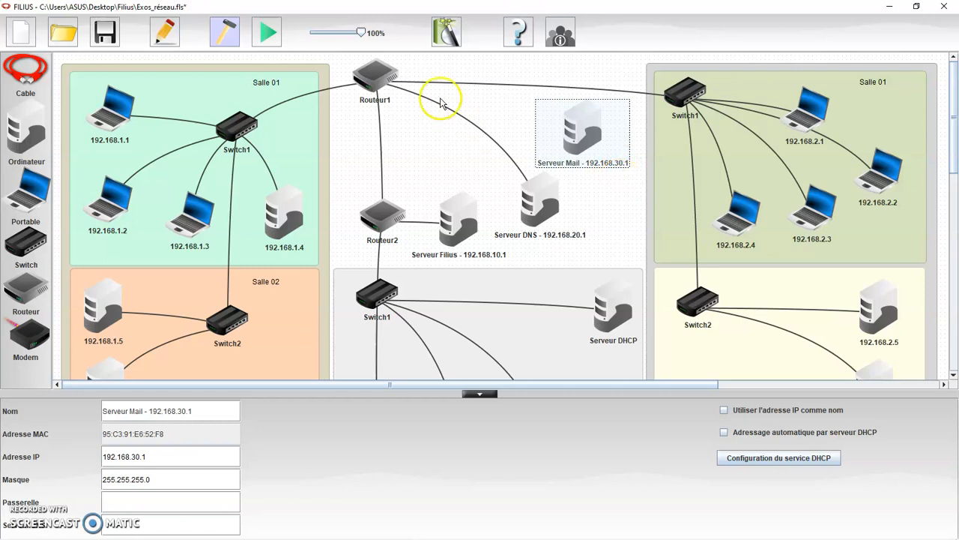
click(25, 72)
click(582, 131)
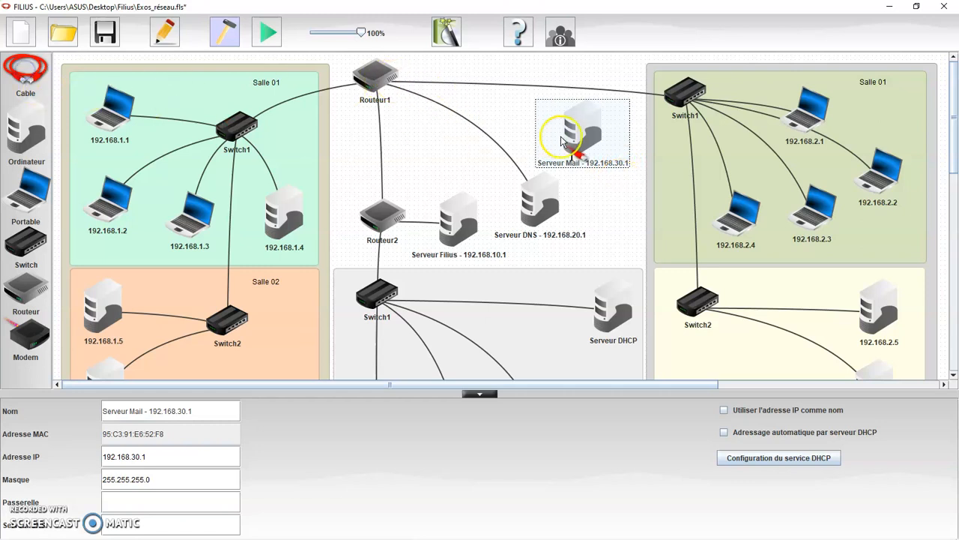
click(381, 75)
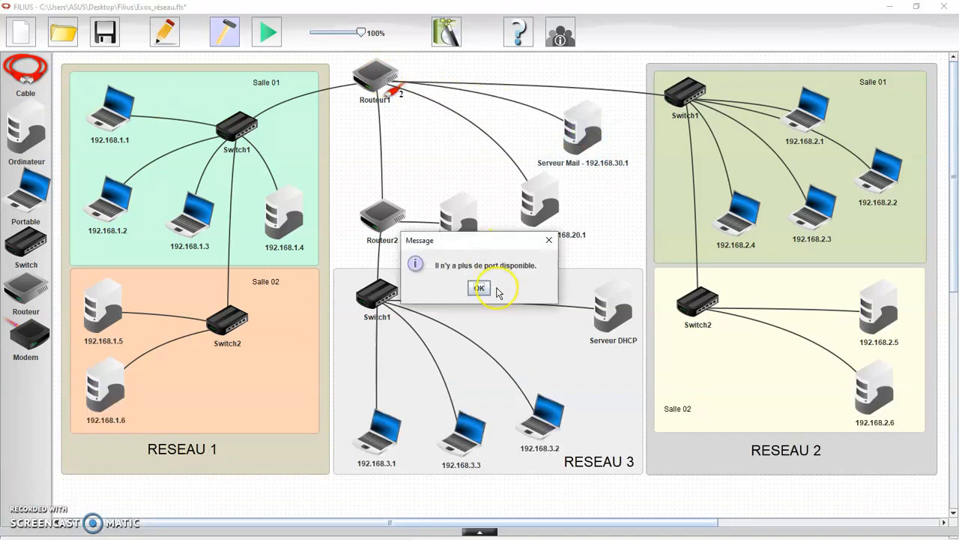
click(479, 287)
click(424, 139)
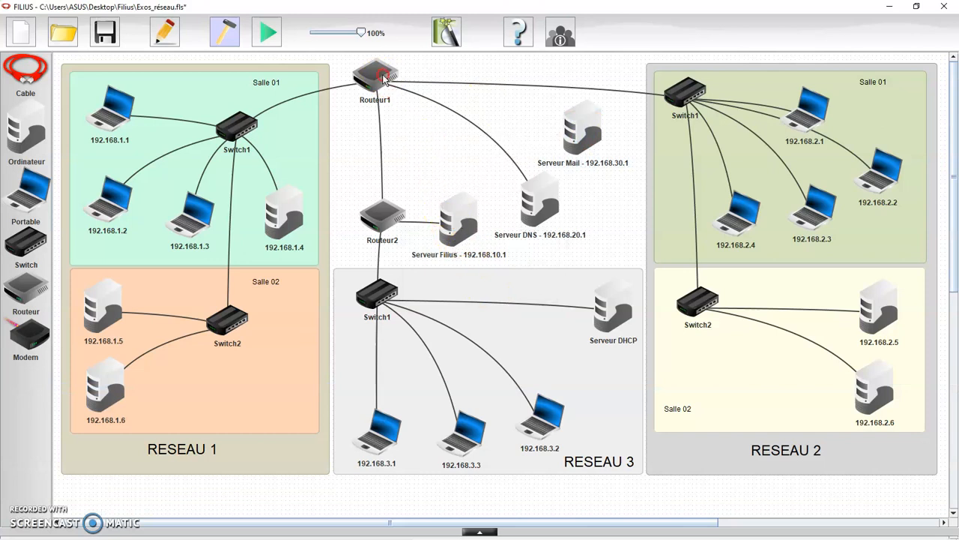
Add a fifth network interface to Routeur1 in its connection manager.
click(375, 75)
click(489, 516)
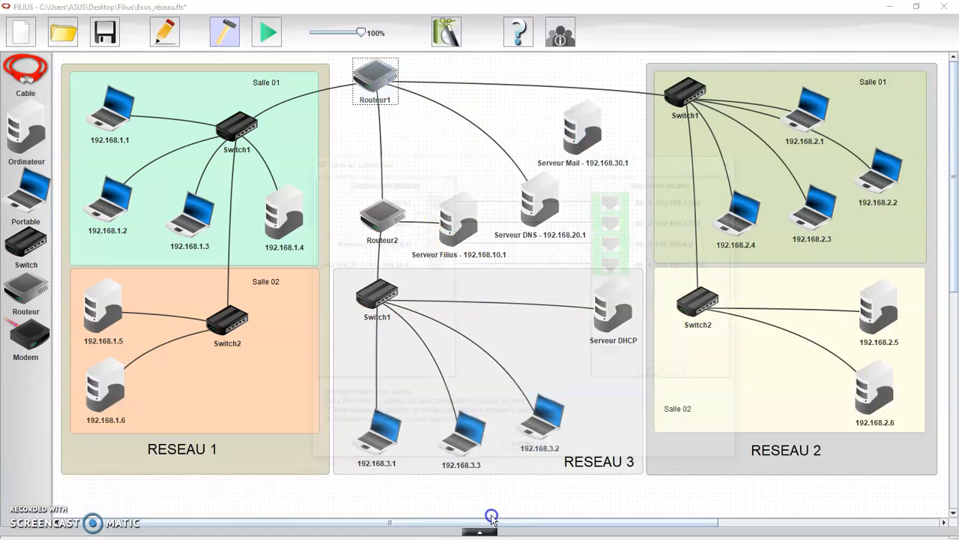
click(652, 372)
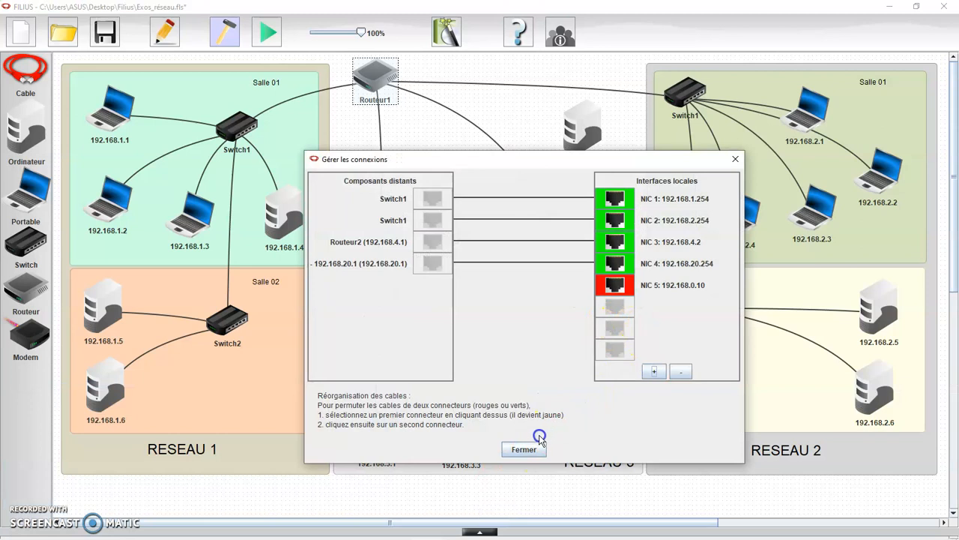
click(523, 448)
Cable Serveur Mail to Routeur1's new interface.
click(26, 71)
click(577, 135)
click(384, 77)
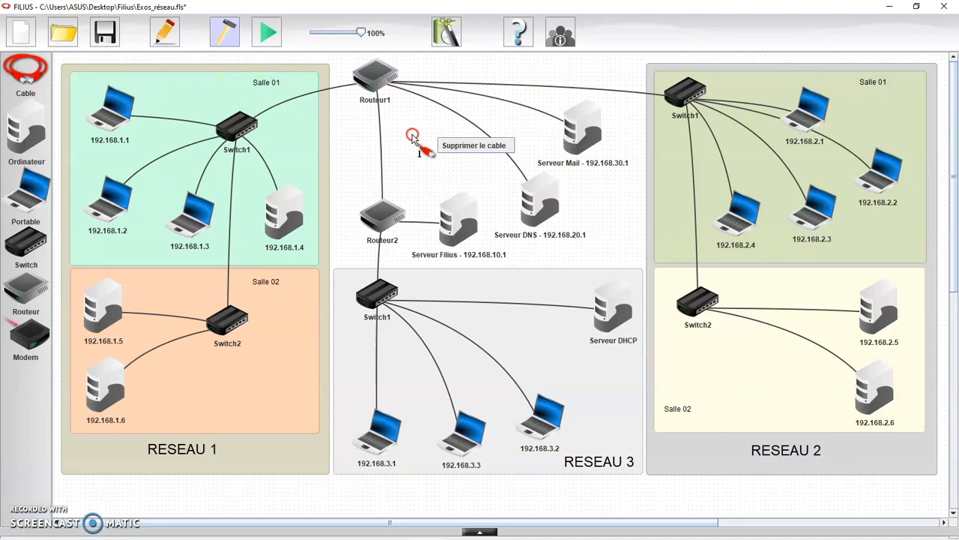
right_click(413, 136)
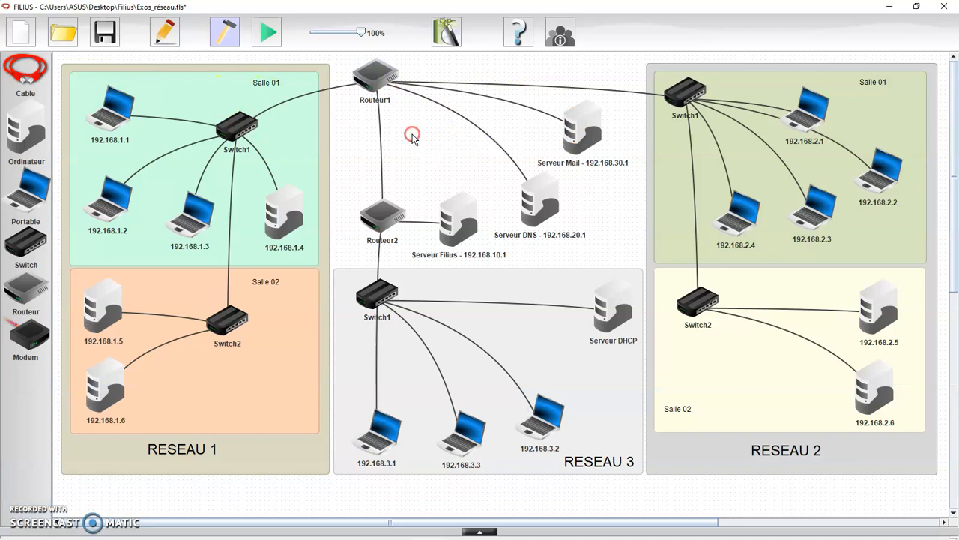
right_click(464, 119)
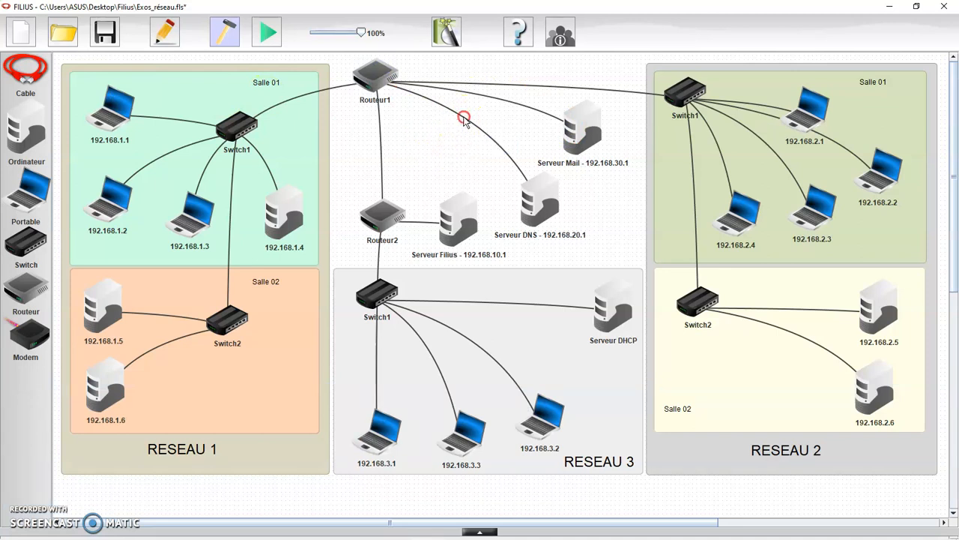
click(428, 148)
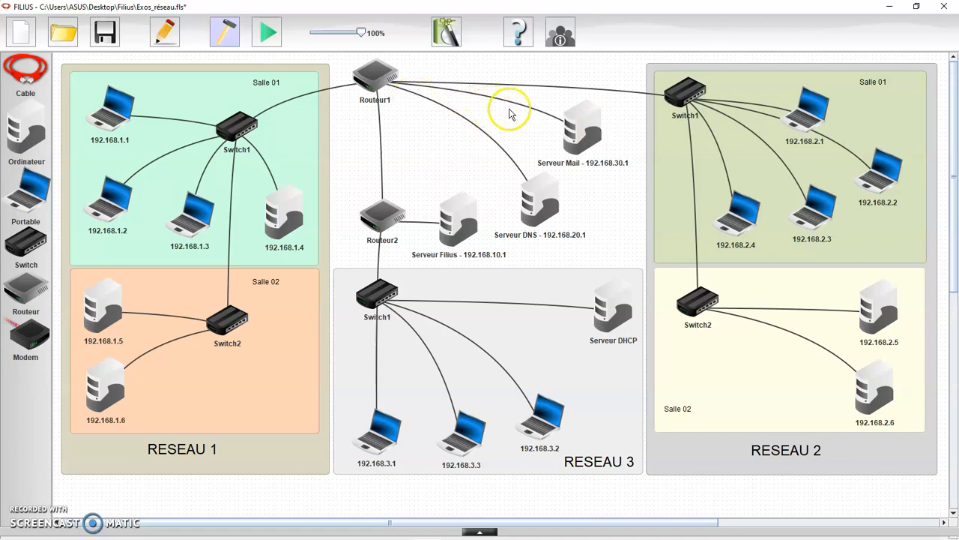
Reposition the mail server and DNS server below Routeur1.
drag(581, 131, 592, 136)
drag(551, 201, 579, 218)
drag(566, 136, 565, 139)
click(483, 123)
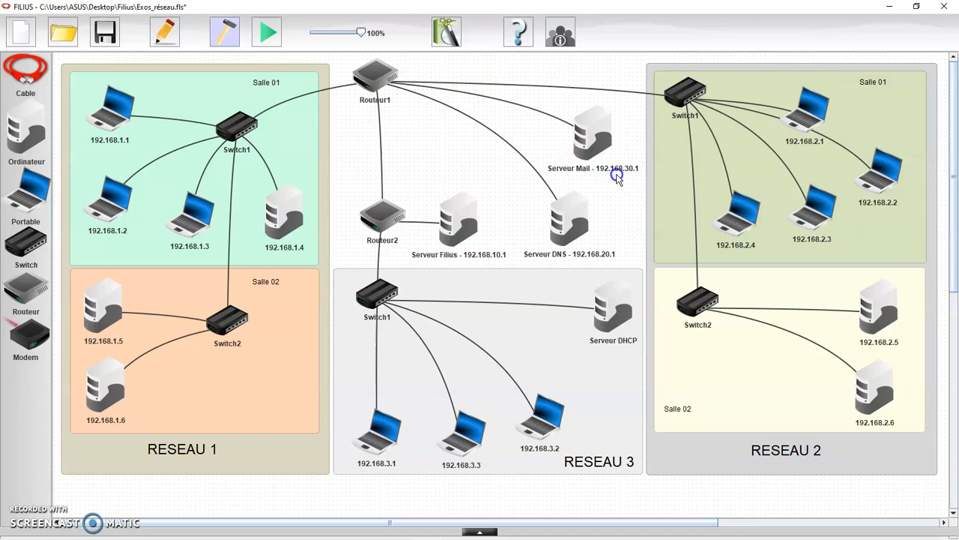
Give Routeur1's mail-server interface IP 192.168.30.254 with mask 255.255.255.0.
double_click(375, 75)
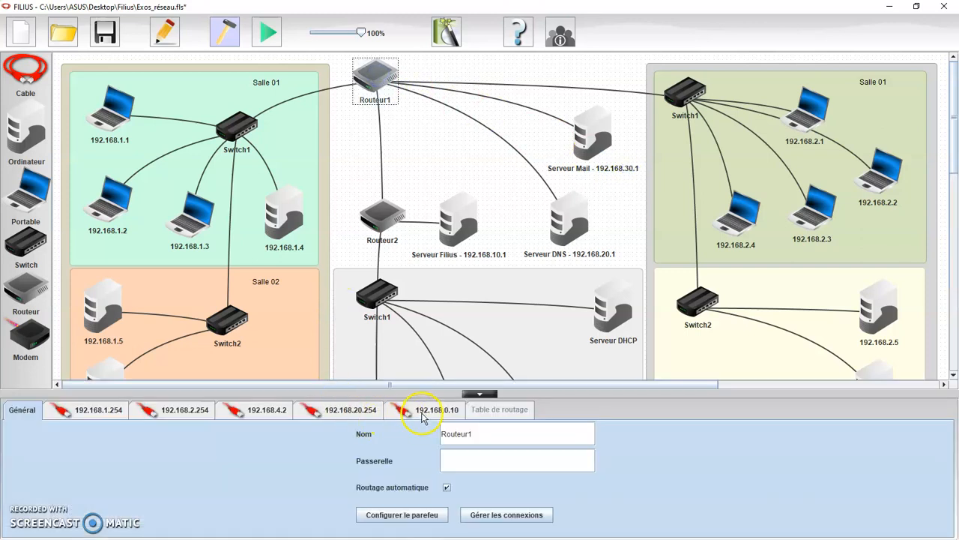
click(423, 411)
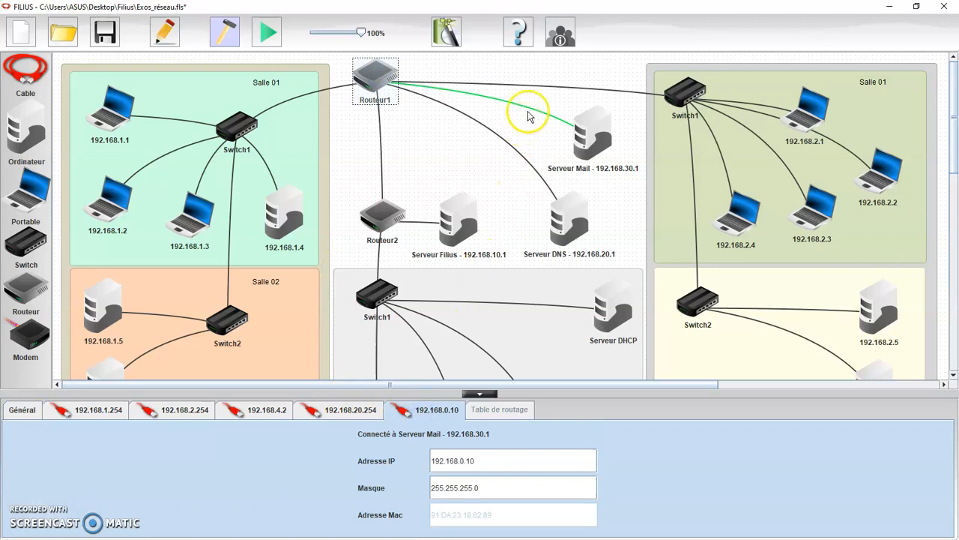
click(491, 460)
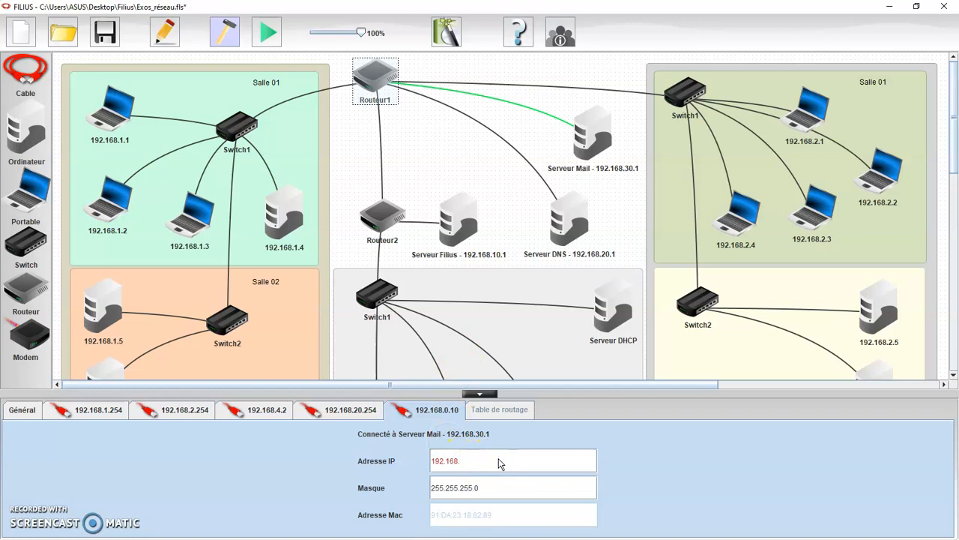
text(30.254)
key(Return)
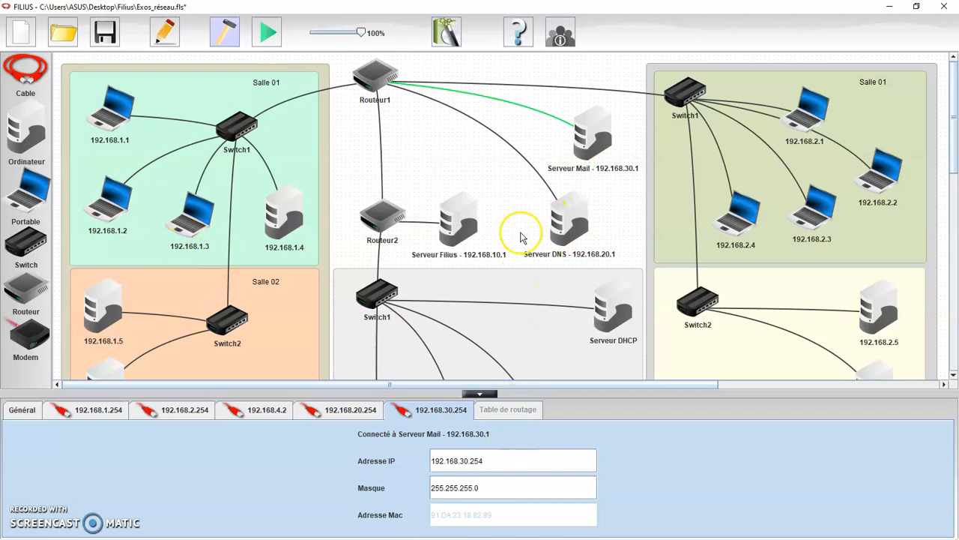
click(507, 193)
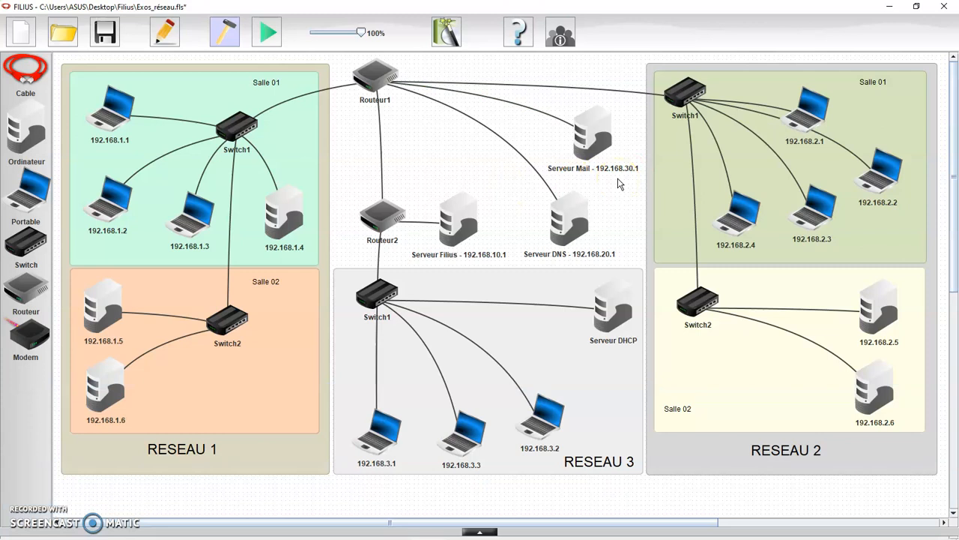
Start the network simulation and open the Serveur Mail desktop.
click(604, 148)
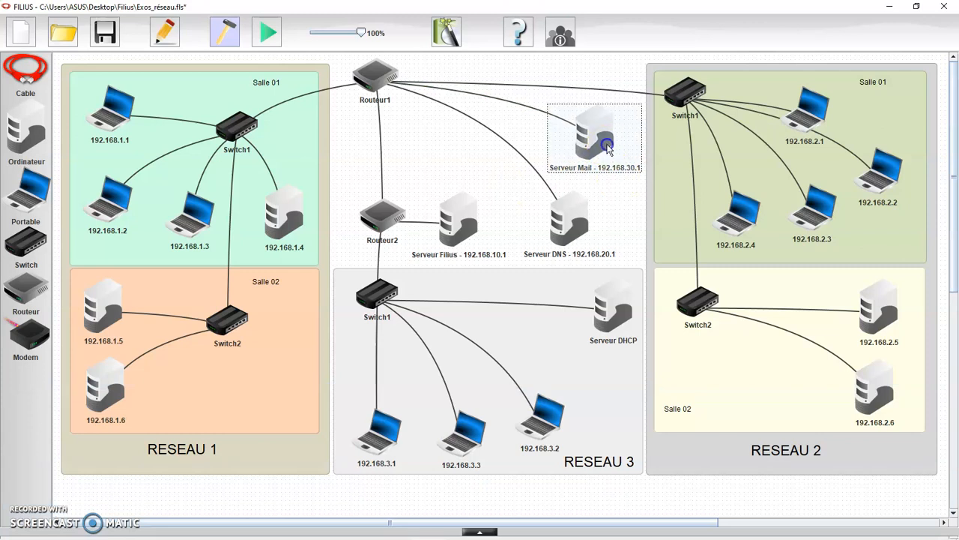
click(614, 193)
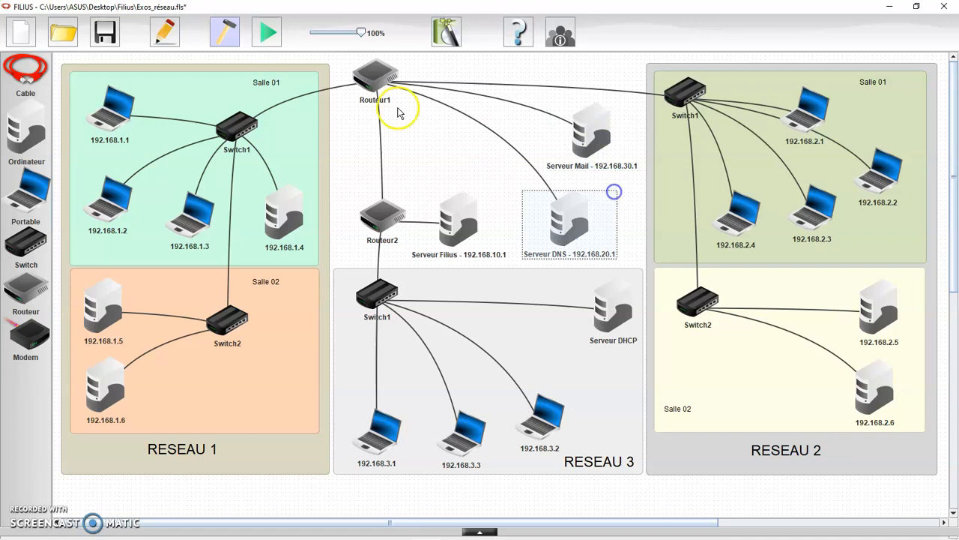
click(275, 36)
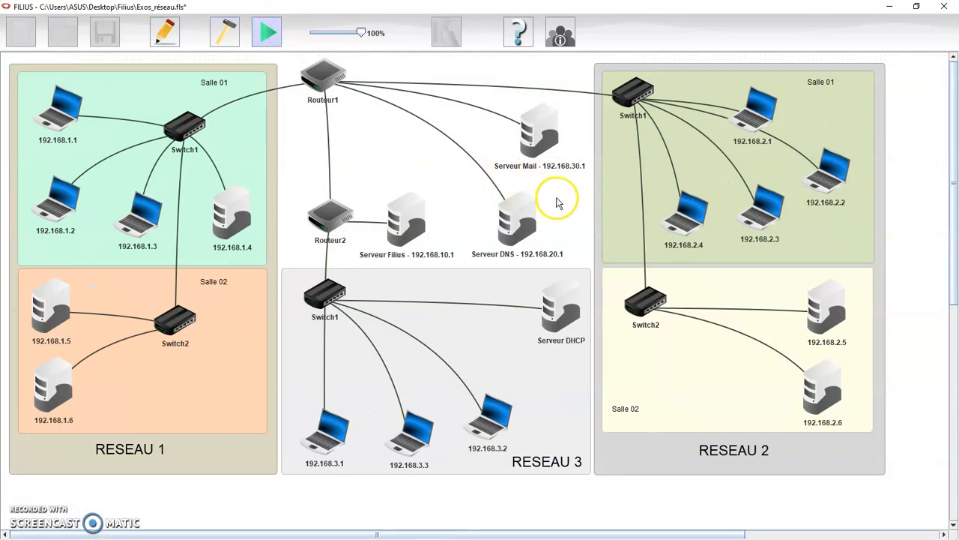
click(547, 156)
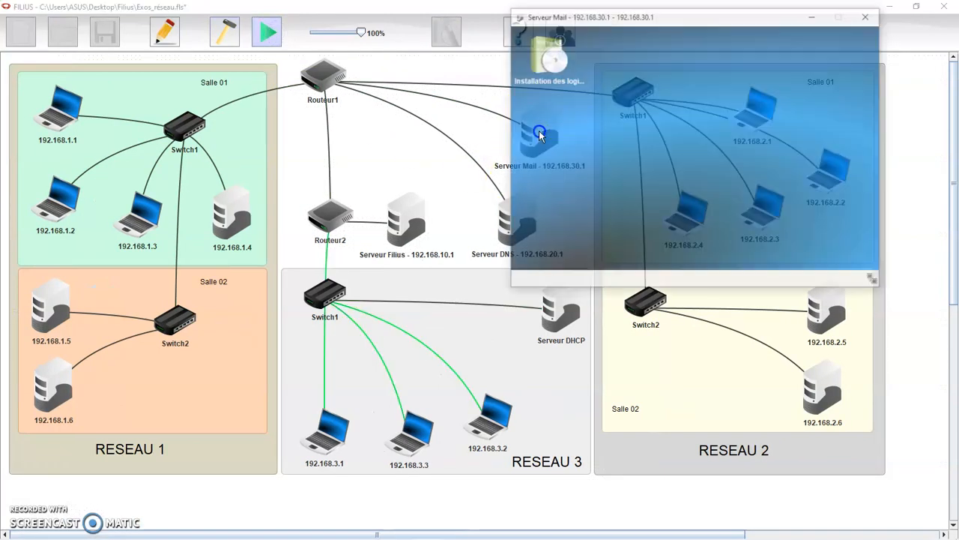
drag(646, 16, 700, 203)
Install Serveur de messagerie on the mail server through Installation des logiciels.
click(602, 241)
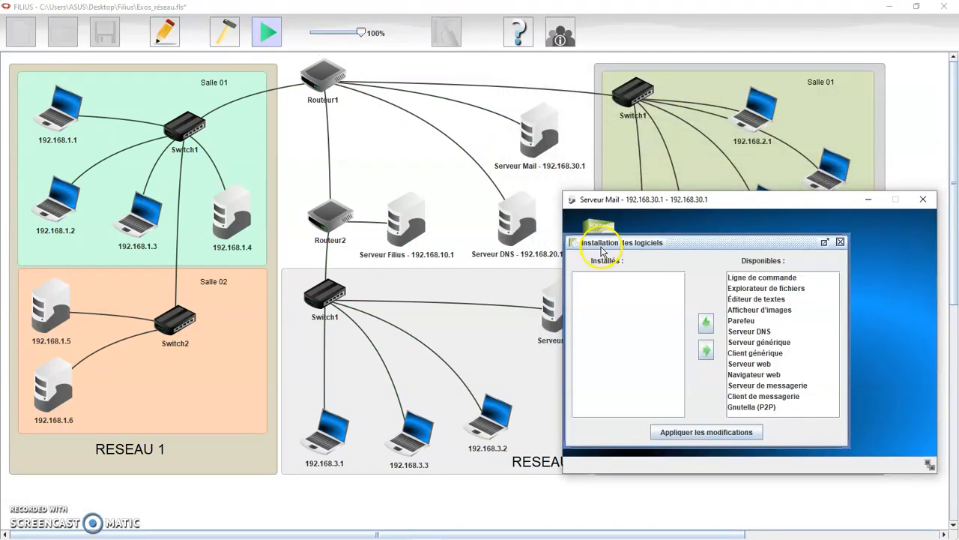
click(761, 386)
click(706, 323)
click(707, 434)
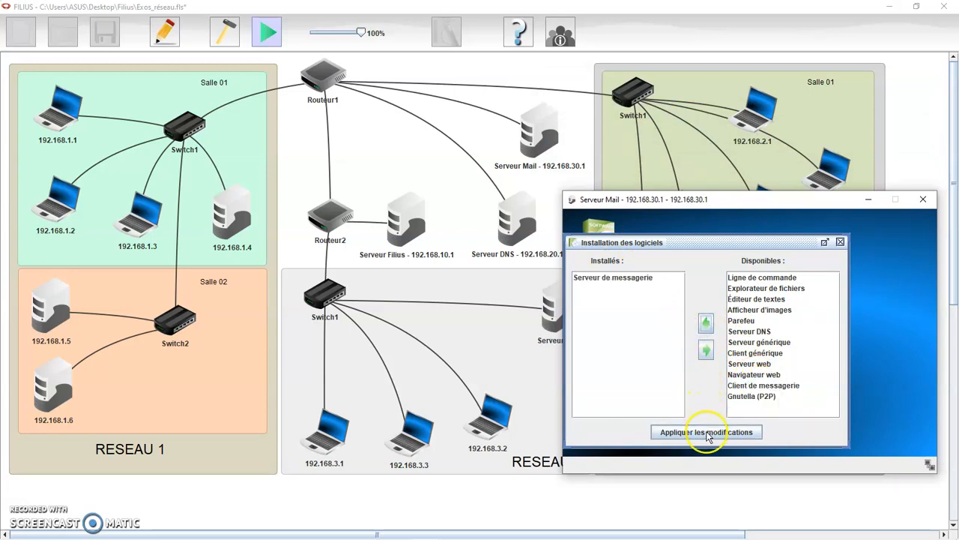
click(677, 258)
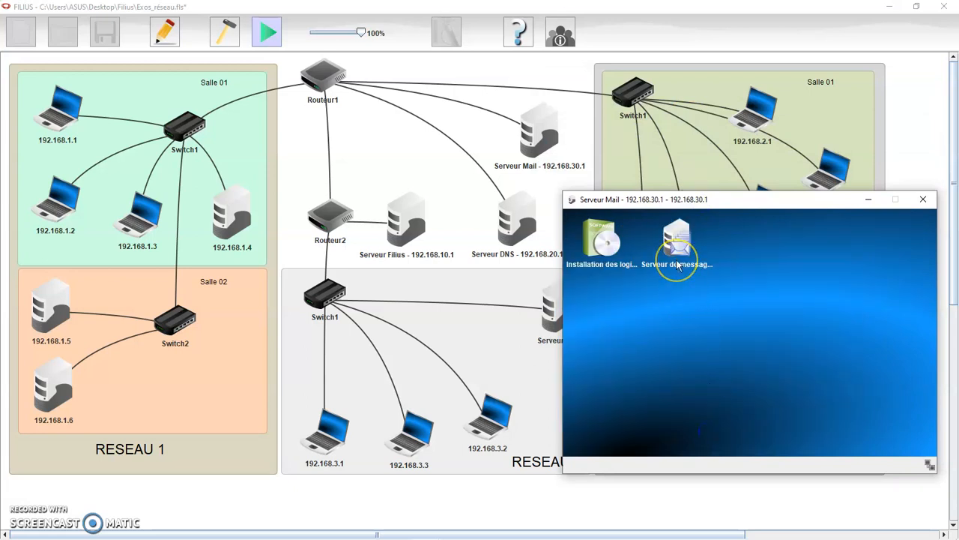
click(676, 244)
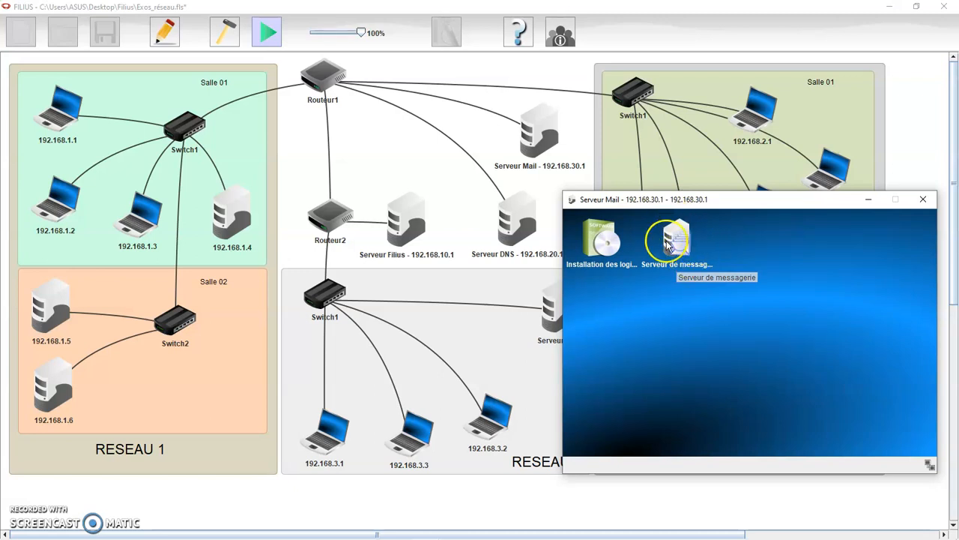
click(604, 250)
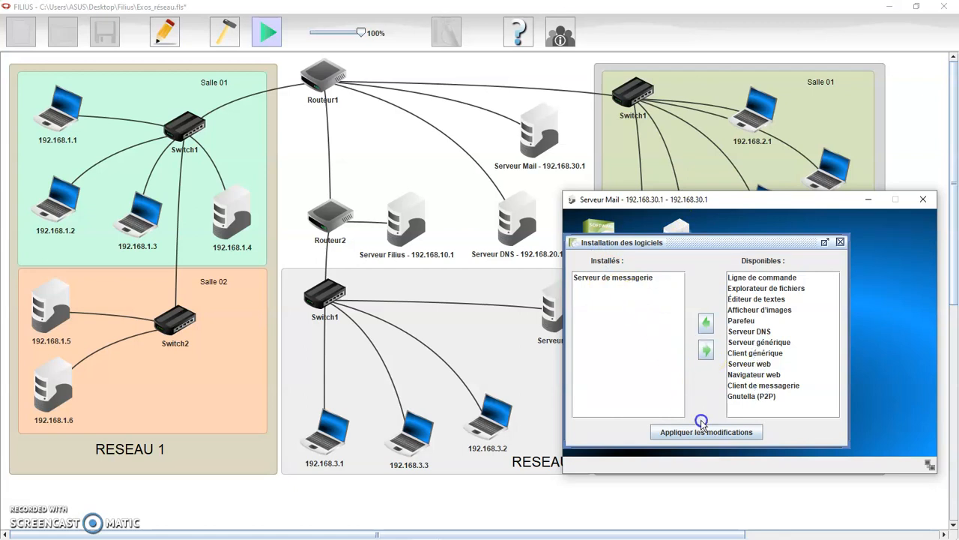
click(842, 243)
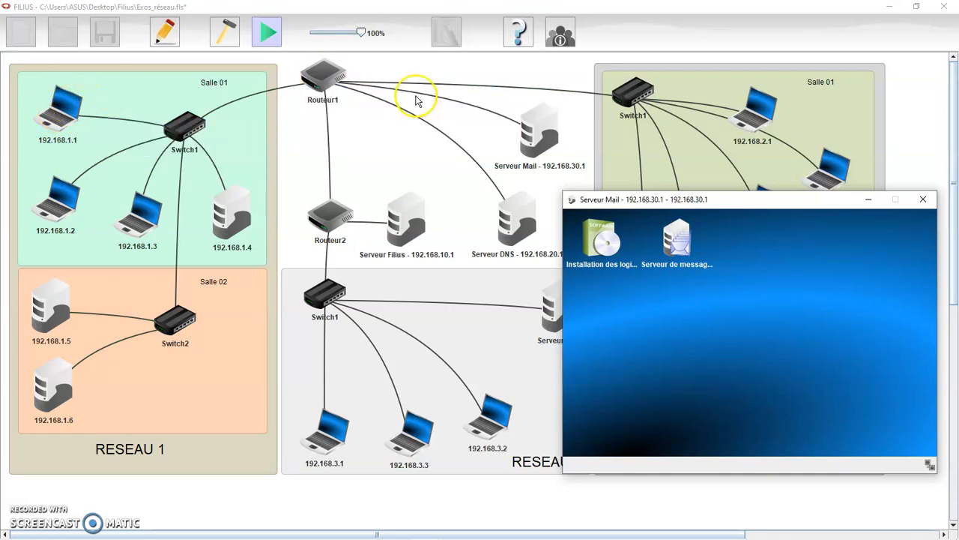
Open the mail server application and change its domain from filius.de to college.fr.
mouse_move(527, 136)
mouse_move(525, 227)
mouse_move(550, 145)
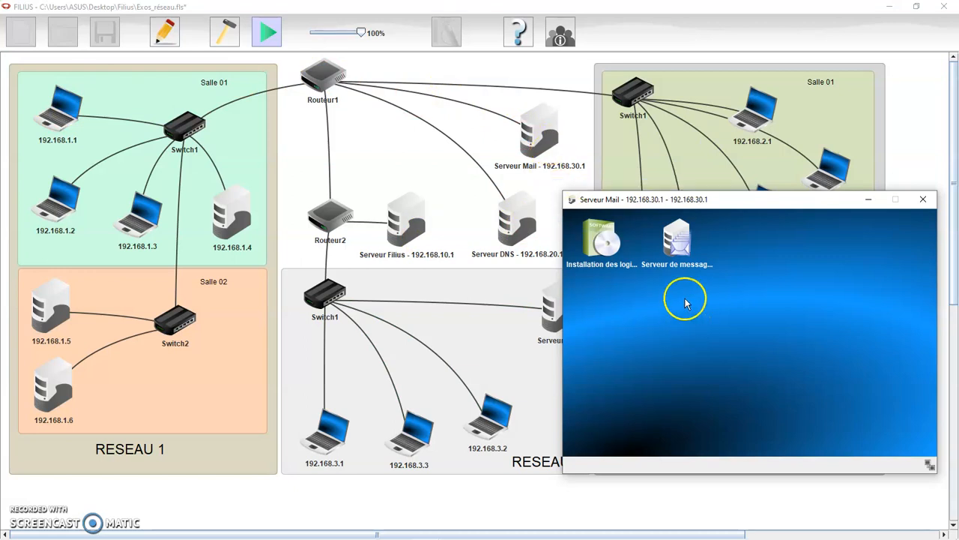
click(679, 247)
click(749, 236)
key(BackSpace)
key(BackSpace)
key(BackSpace)
key(BackSpace)
key(BackSpace)
key(BackSpace)
key(BackSpace)
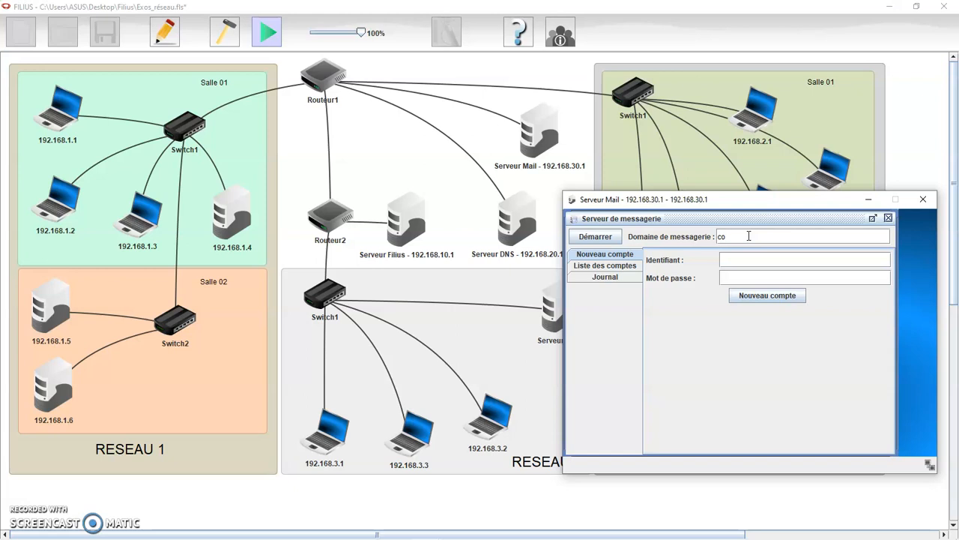
text(college.fr)
click(785, 239)
Create the first mail account, username eleve1, with its password.
click(735, 259)
text(eleve1)
click(741, 280)
text(••••••)
click(777, 298)
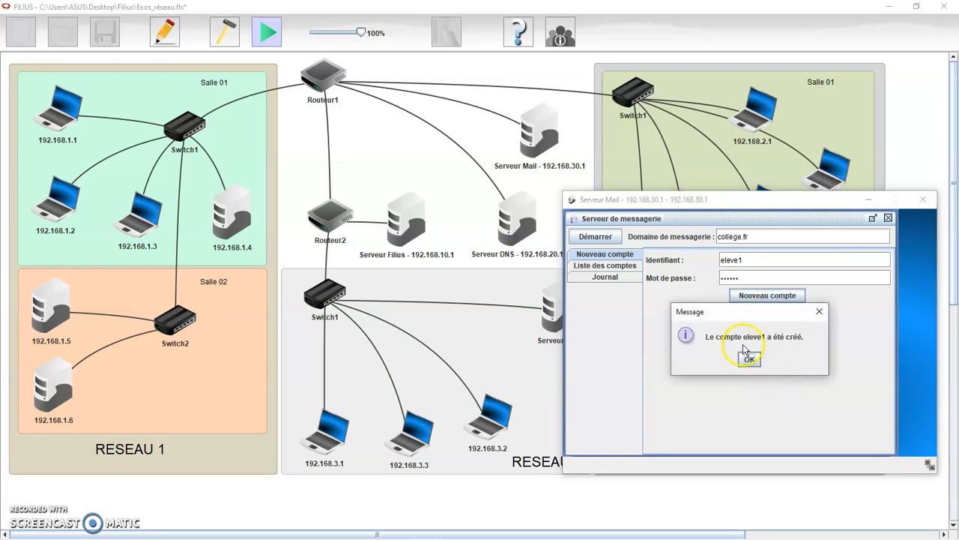
click(749, 358)
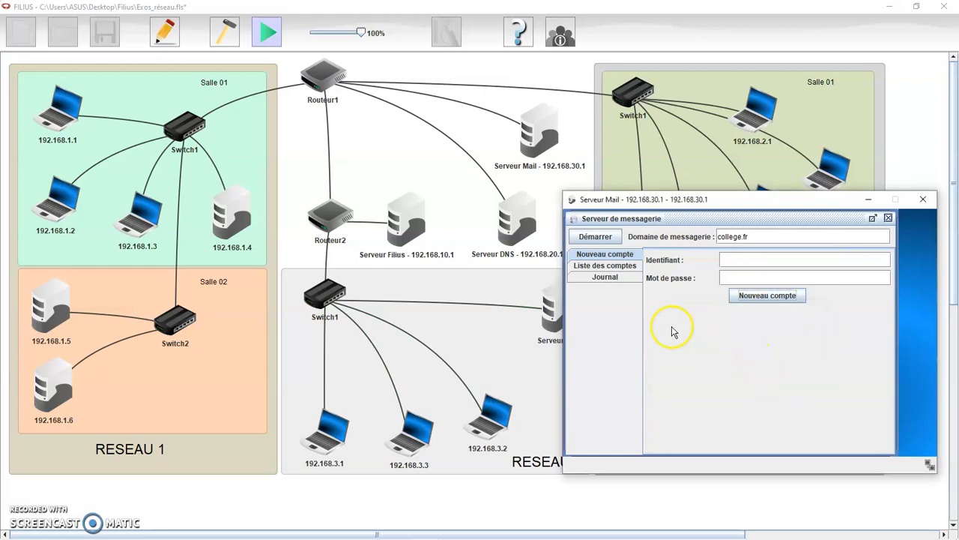
Create the second mail account, username eleve2, with its password.
click(740, 259)
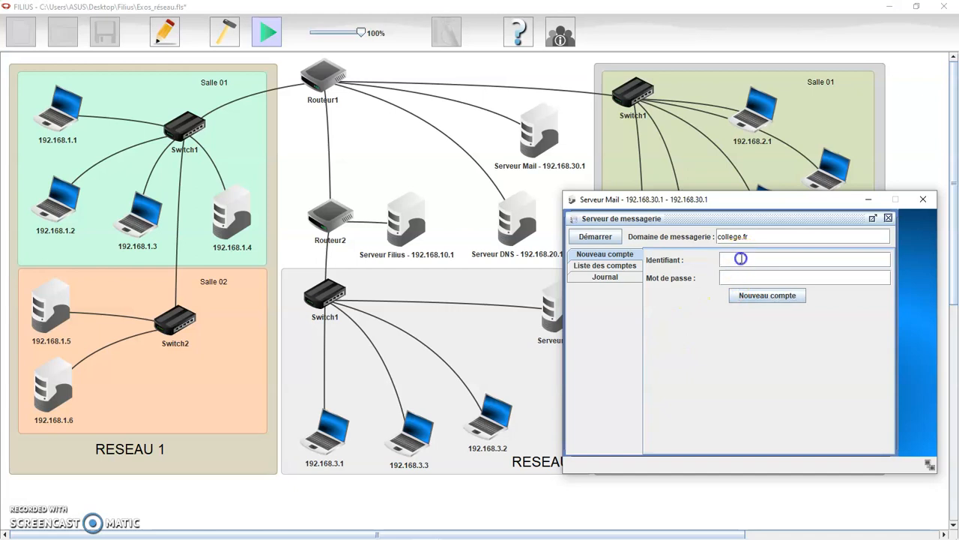
text(eleve2)
click(742, 277)
text(12345)
key(BackSpace)
key(BackSpace)
key(BackSpace)
key(BackSpace)
key(BackSpace)
text(12345)
click(768, 295)
click(757, 361)
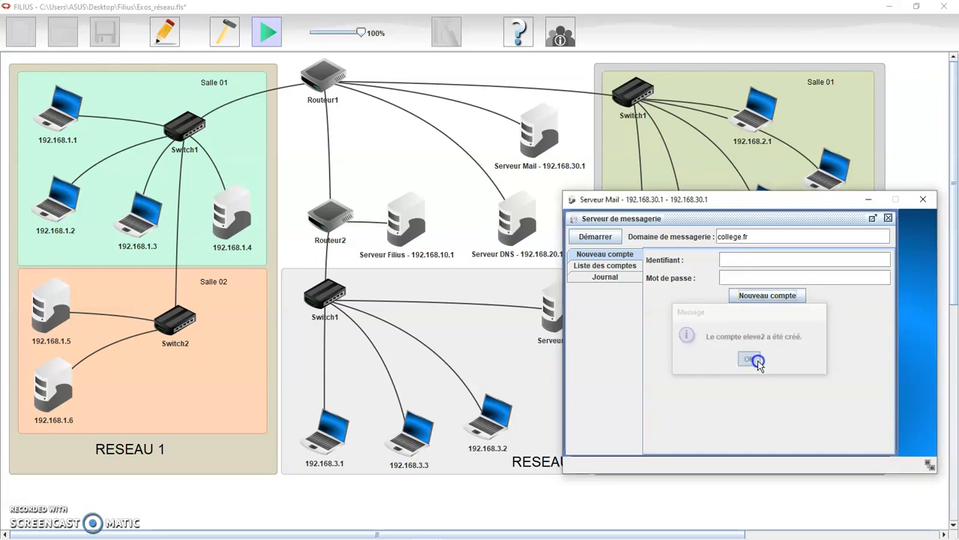
Review the account list, start the mail server, and close its window after rechecking.
click(618, 266)
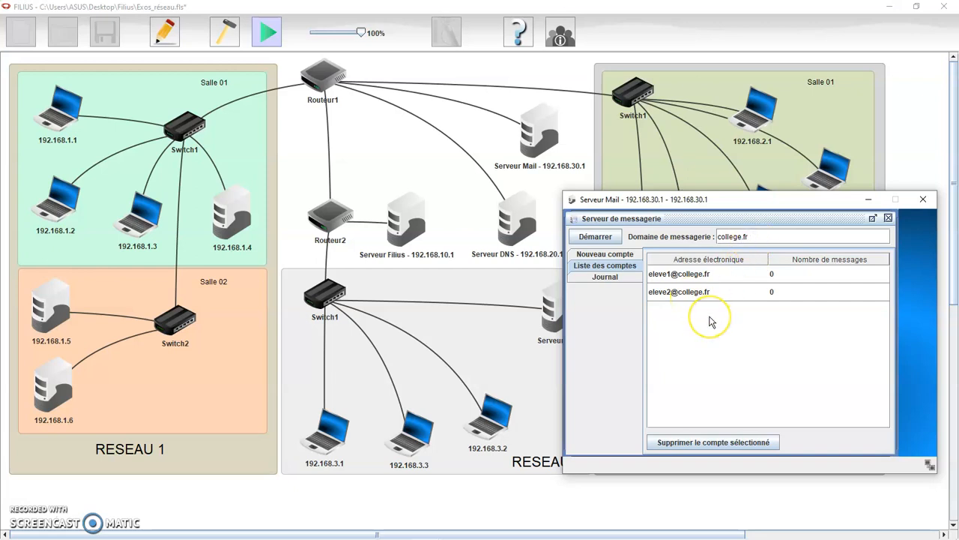
click(608, 238)
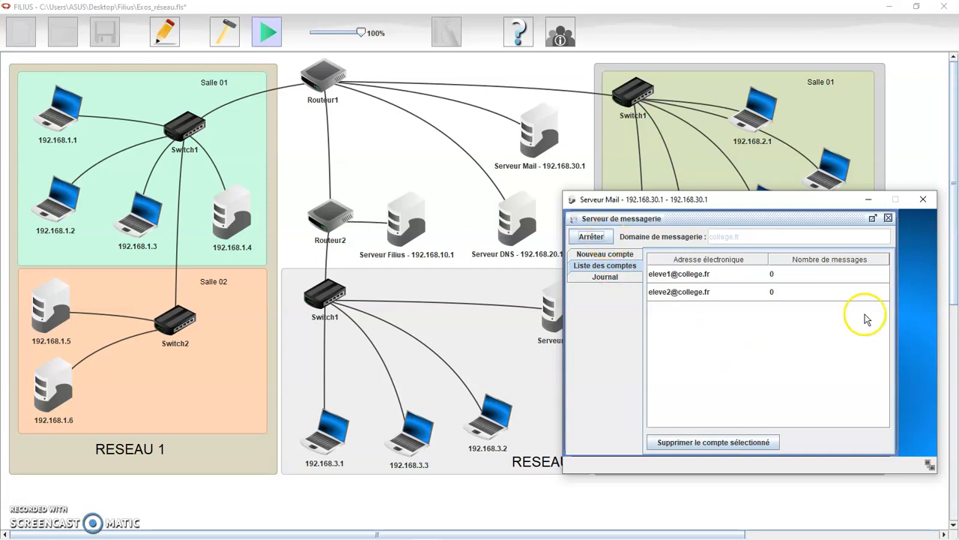
click(923, 199)
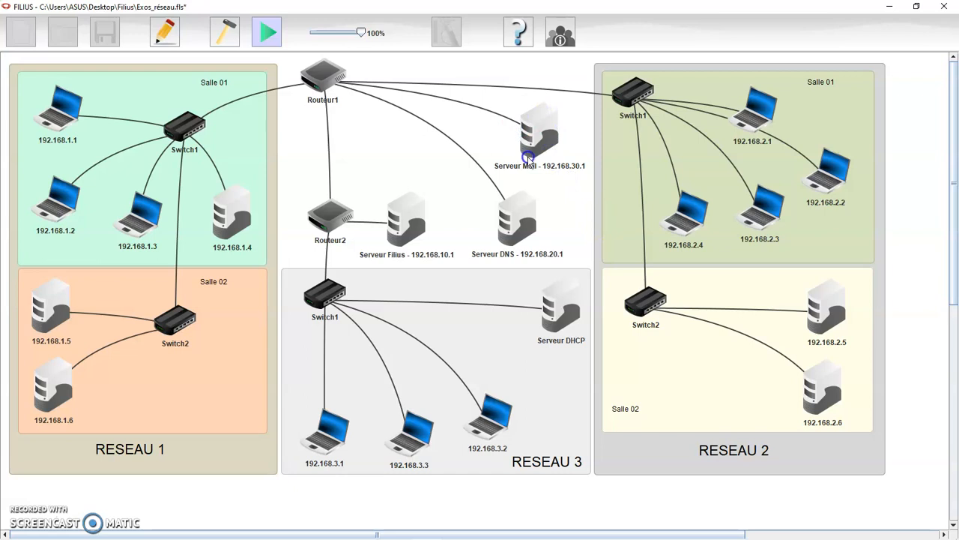
mouse_move(529, 158)
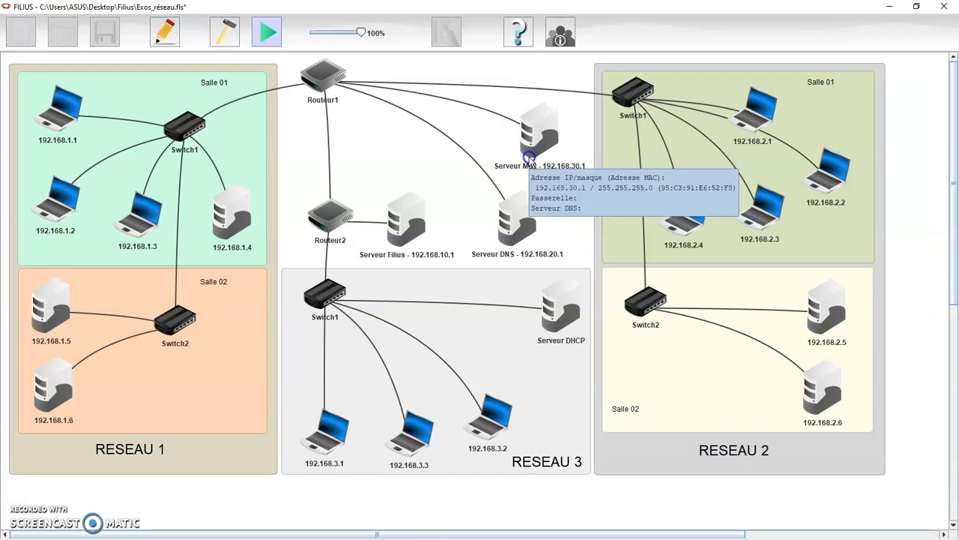
double_click(539, 123)
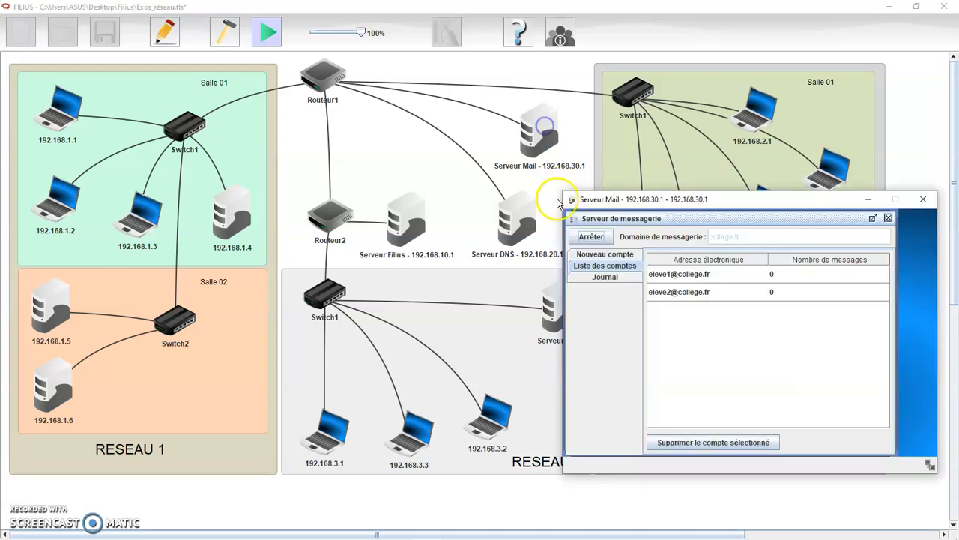
click(923, 199)
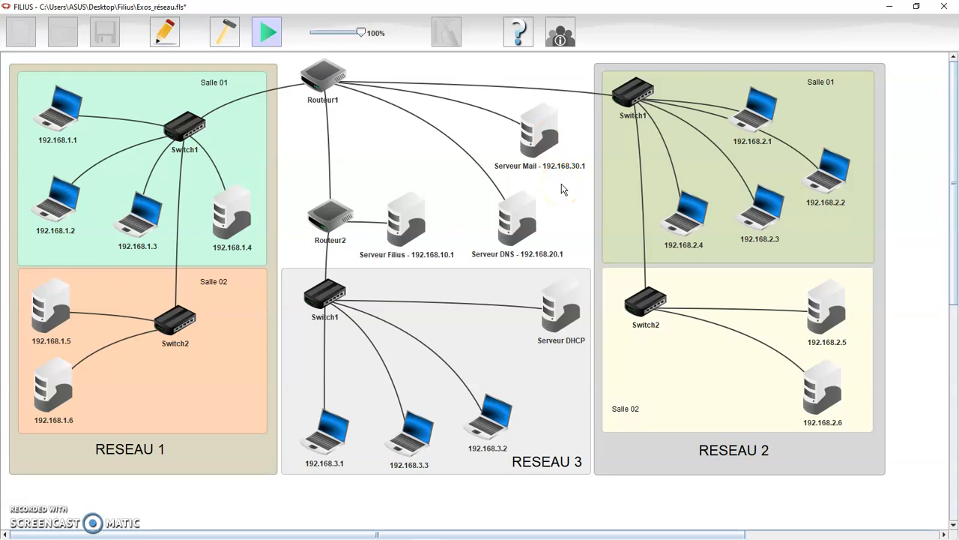
Install Client de messagerie on laptop 192.168.1.1 and launch it.
click(62, 120)
drag(608, 223, 636, 240)
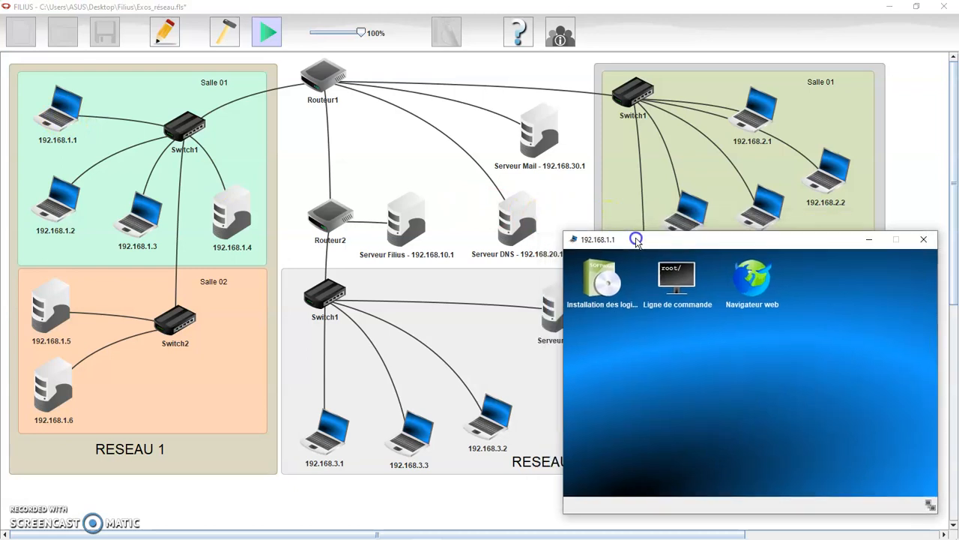
click(601, 288)
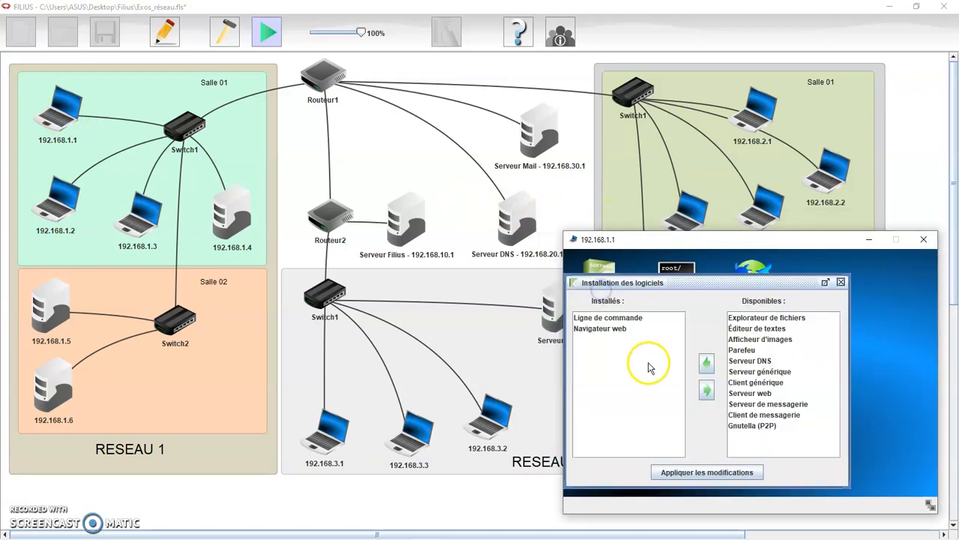
click(762, 416)
click(707, 364)
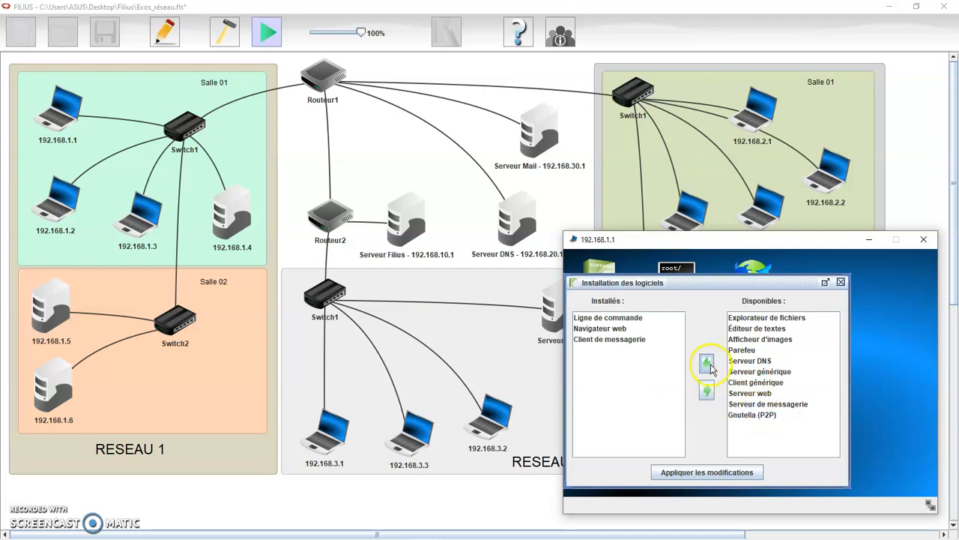
click(713, 471)
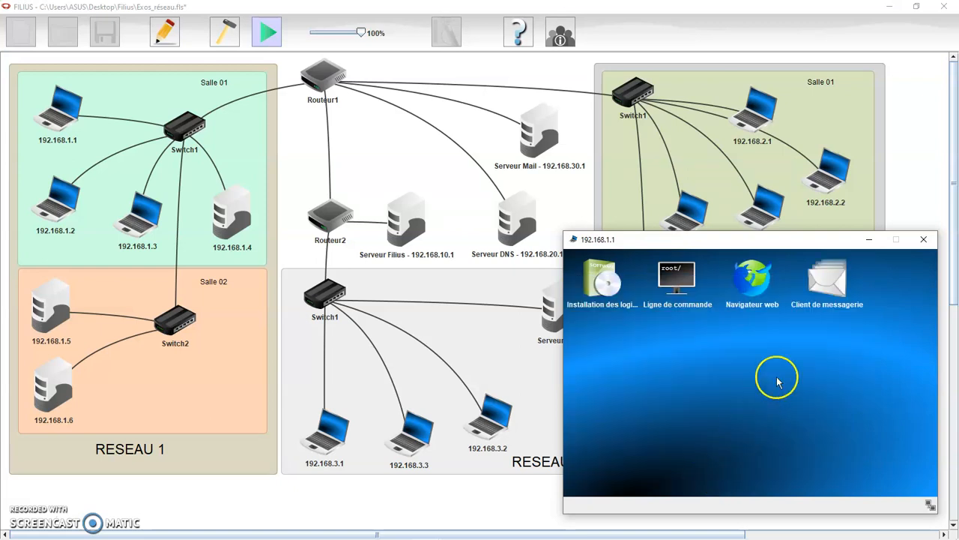
click(828, 290)
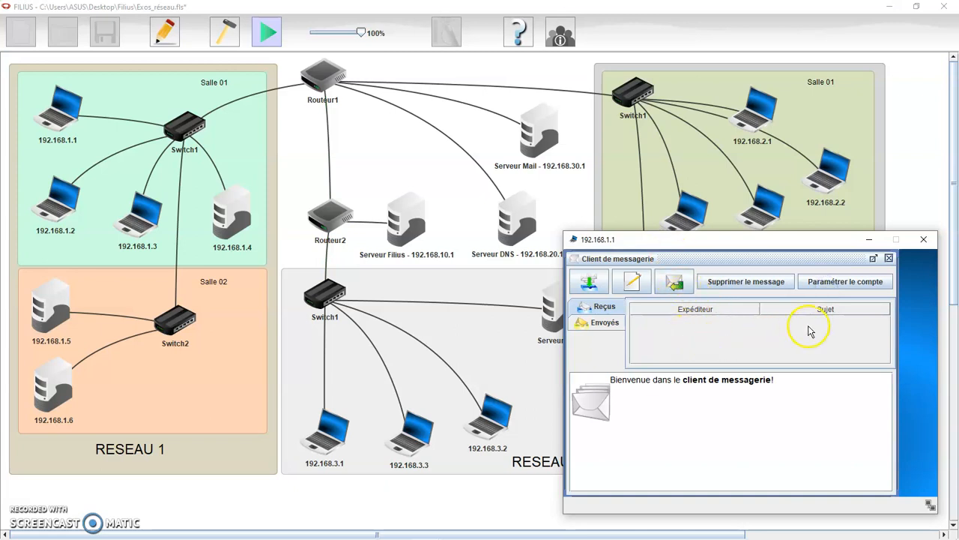
In the mail account settings, enter name Eleve1 and the account's e-mail address.
click(850, 289)
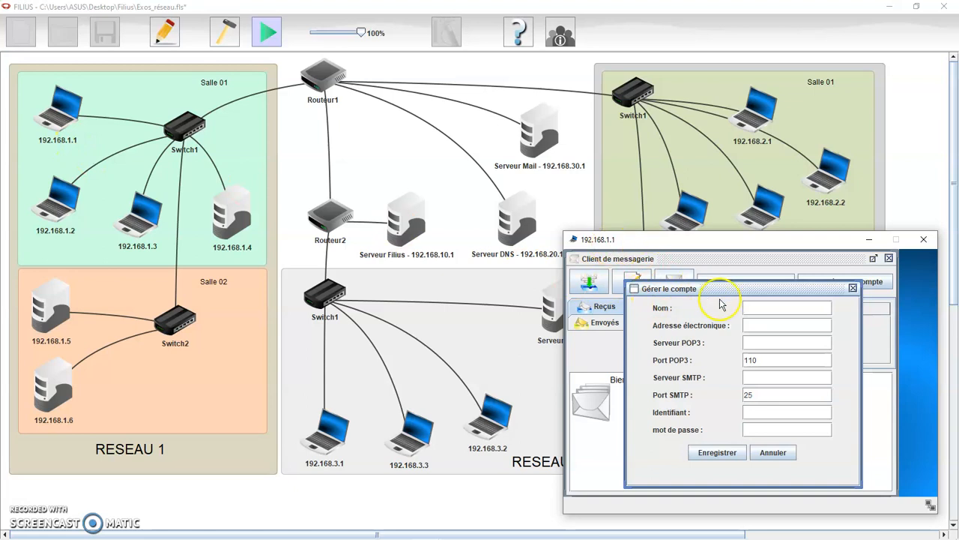
text(Ele)
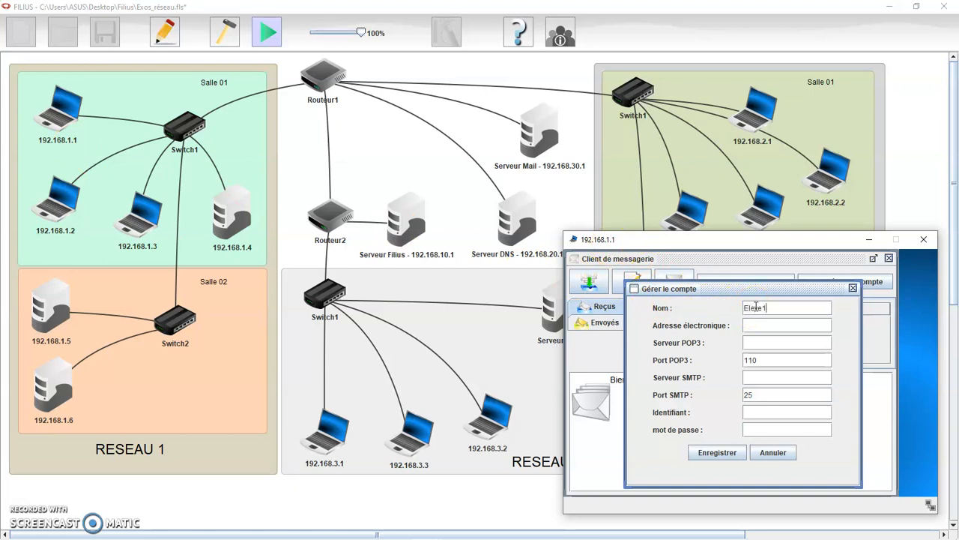
text(ve1)
click(757, 324)
text(eleve1@college.fr)
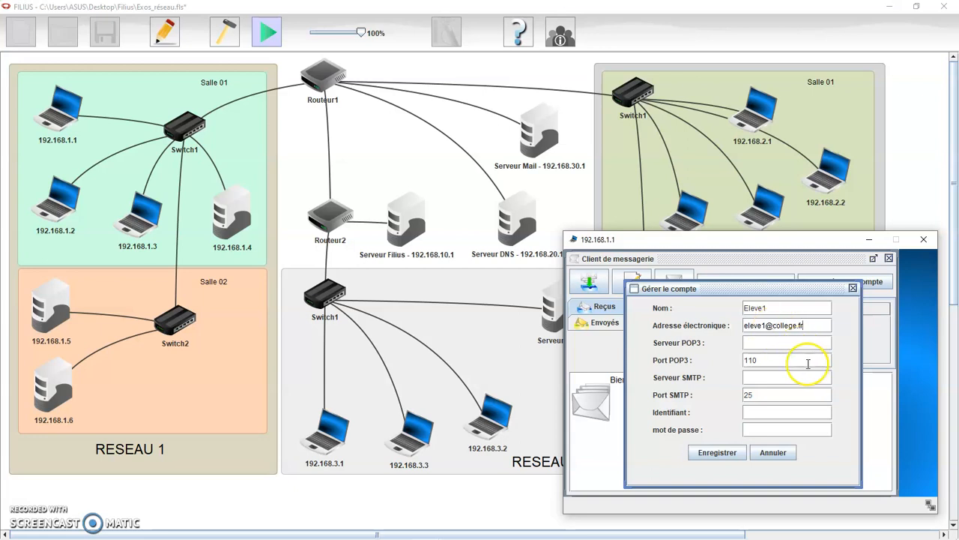
double_click(771, 307)
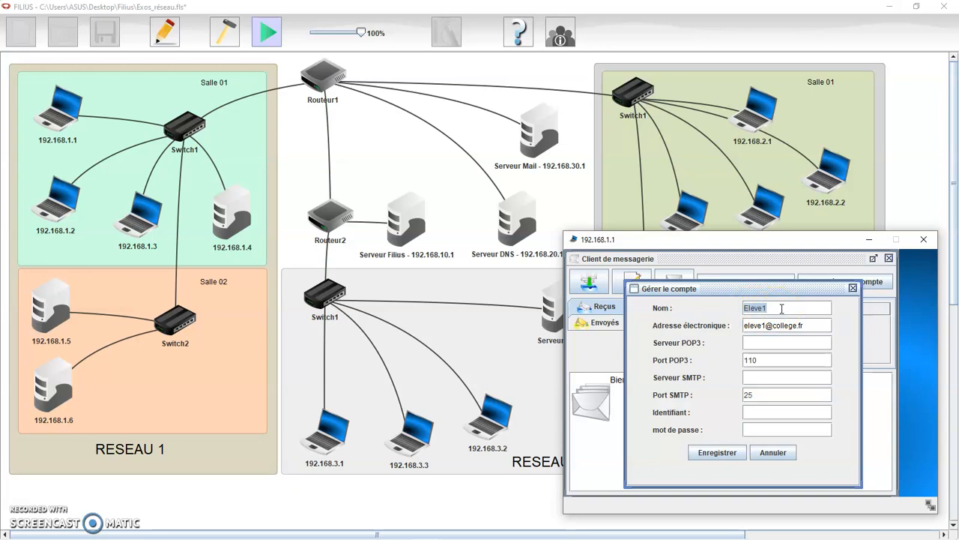
Set both POP3 and SMTP servers to 192.168.30.1 and enter the login identifier.
click(767, 344)
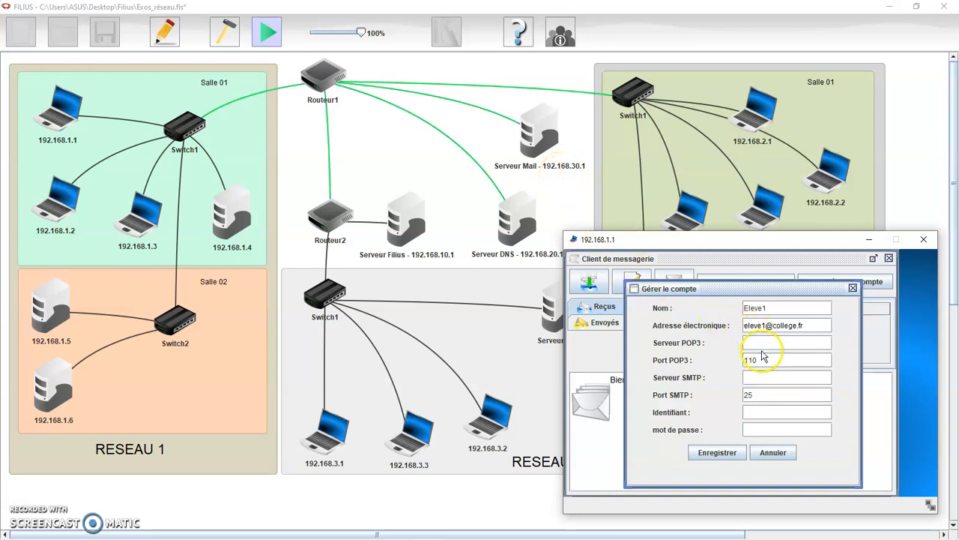
text(92.168)
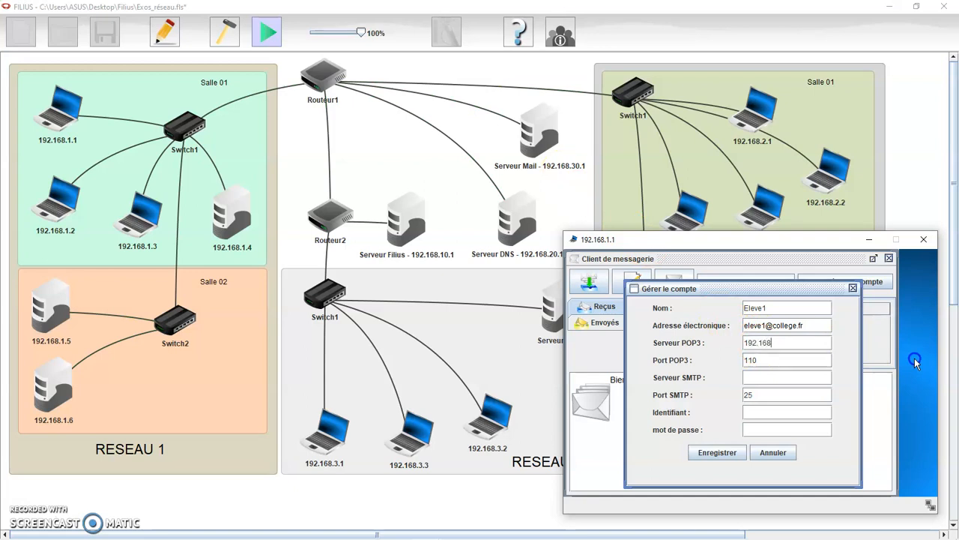
text(.30.1)
click(773, 376)
text(192.1)
click(769, 411)
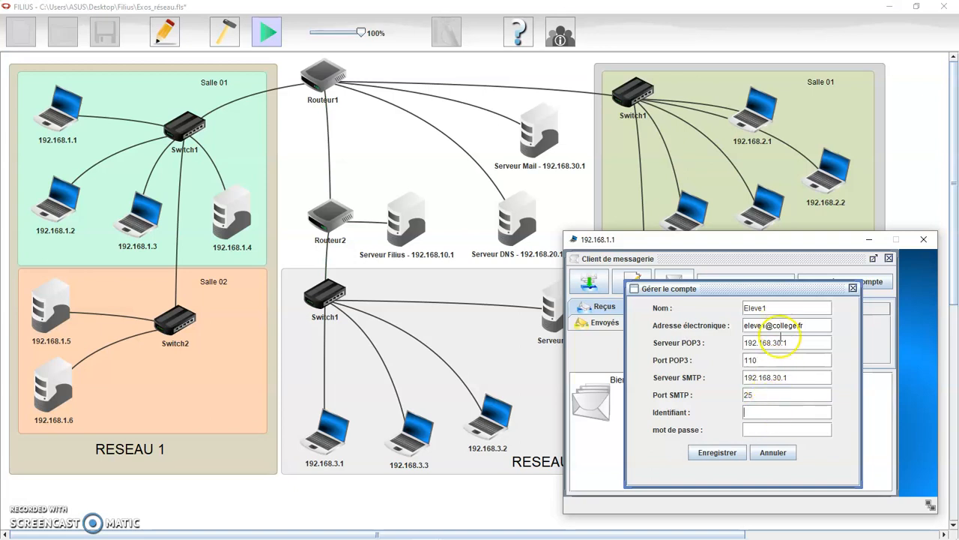
text(eleve1)
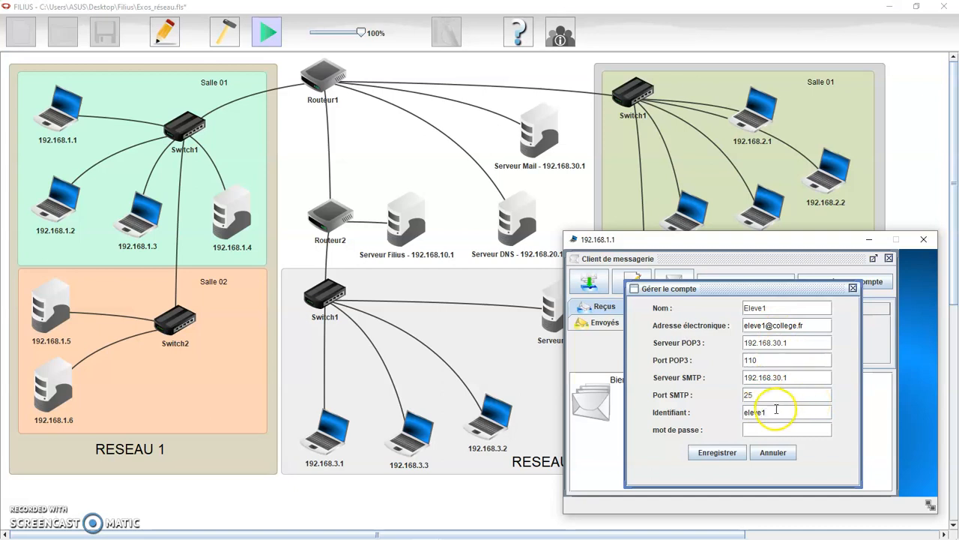
Fill in the account password, save the account, and close the 192.168.1.1 window.
drag(739, 412, 778, 411)
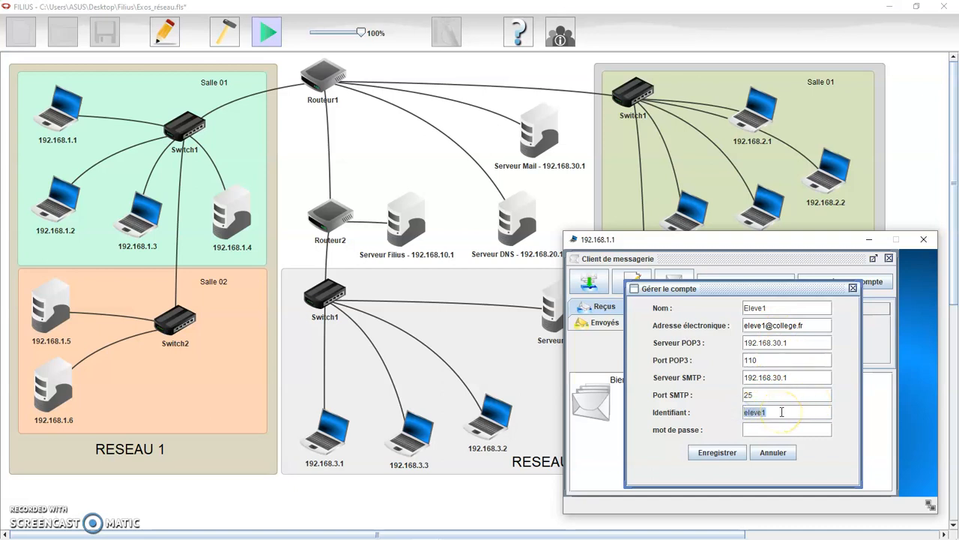
click(772, 431)
key(ctrl+v)
click(732, 451)
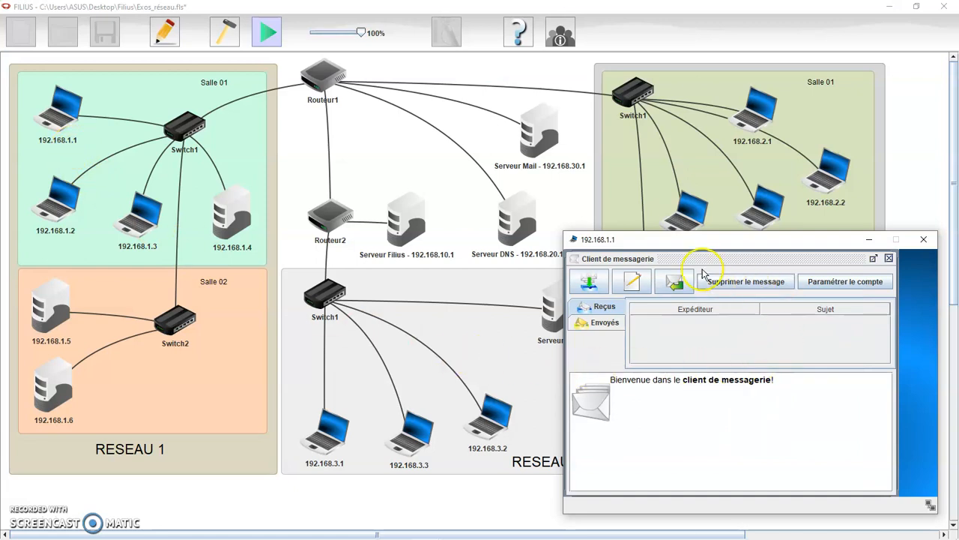
click(924, 239)
click(826, 391)
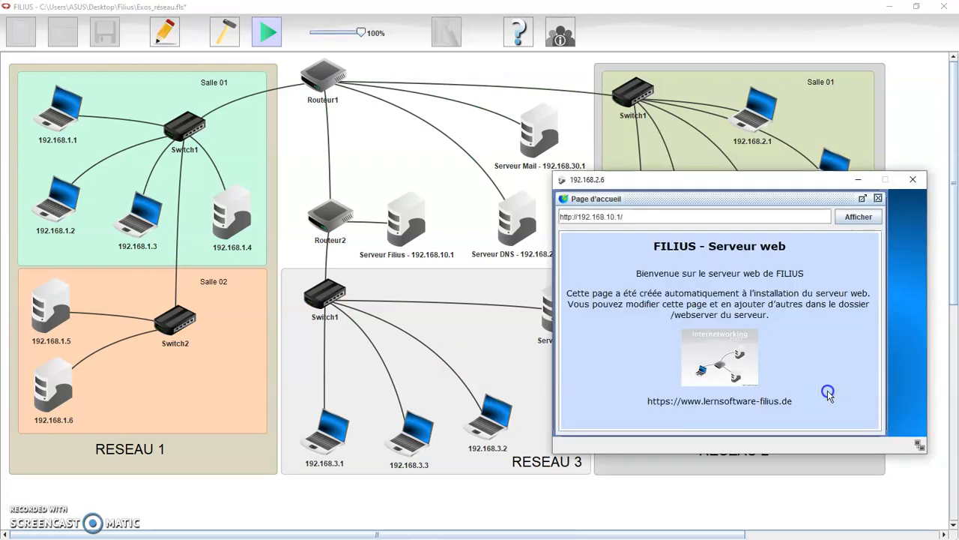
Install Client de messagerie on 192.168.2.6 and launch it.
click(879, 198)
click(592, 221)
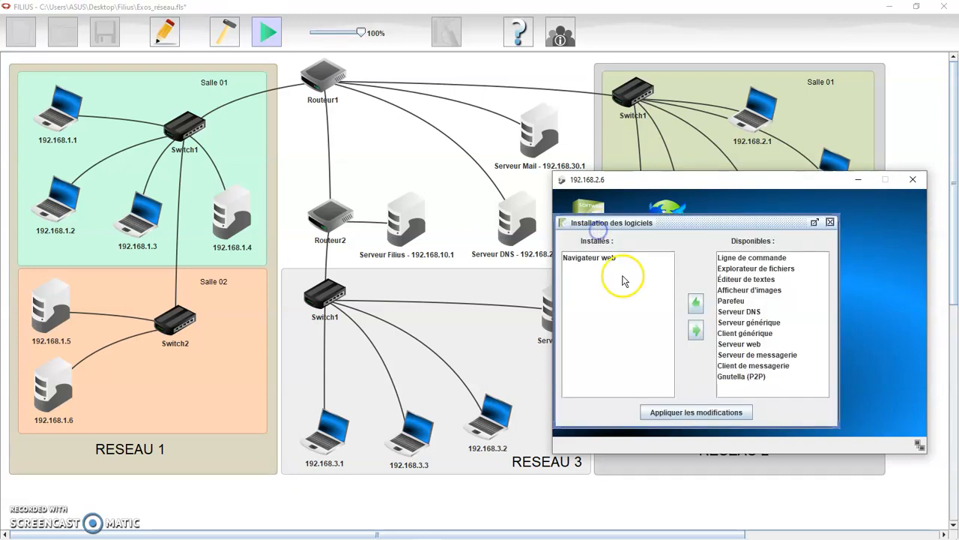
click(752, 366)
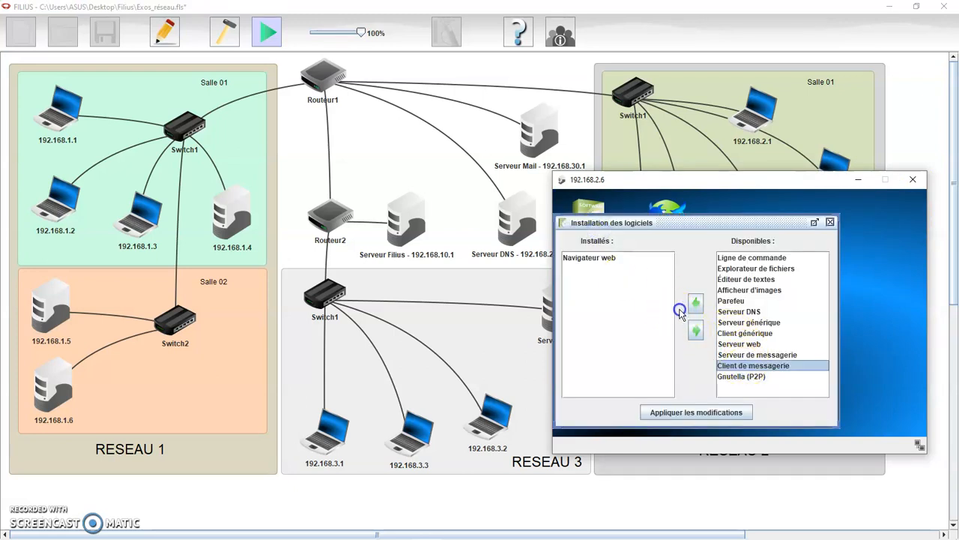
click(695, 303)
click(699, 410)
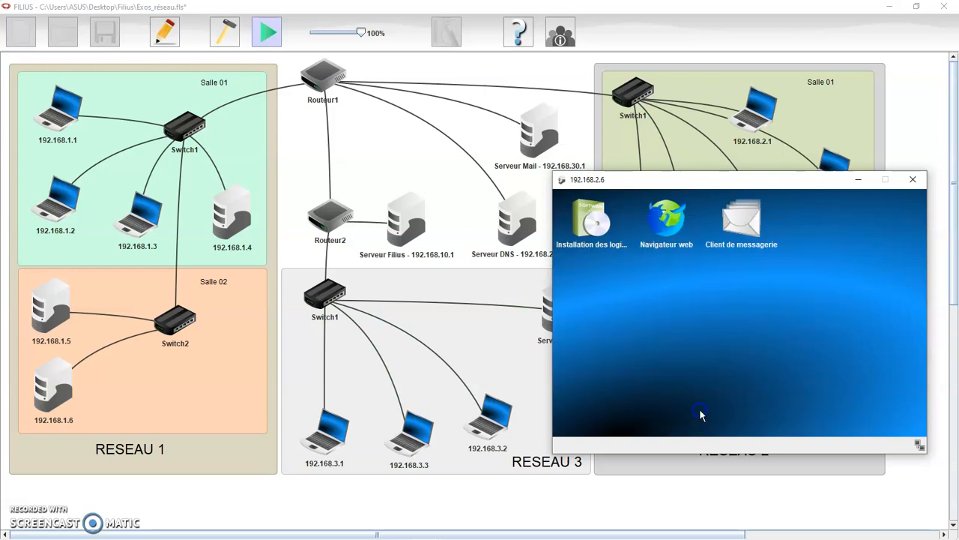
click(755, 255)
Enter the second account's name and e-mail address, with POP3 and SMTP server 192.168.30.1.
click(817, 222)
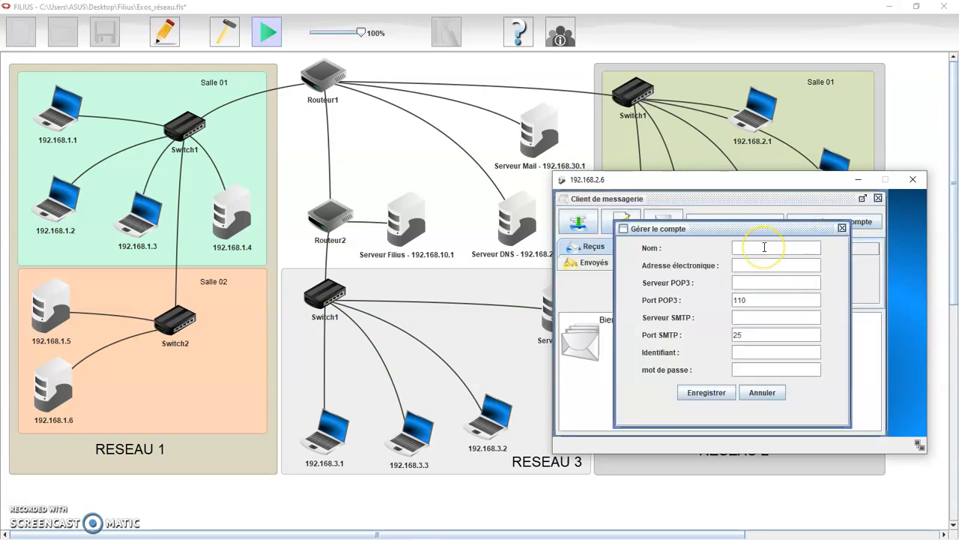
text(Eleve2)
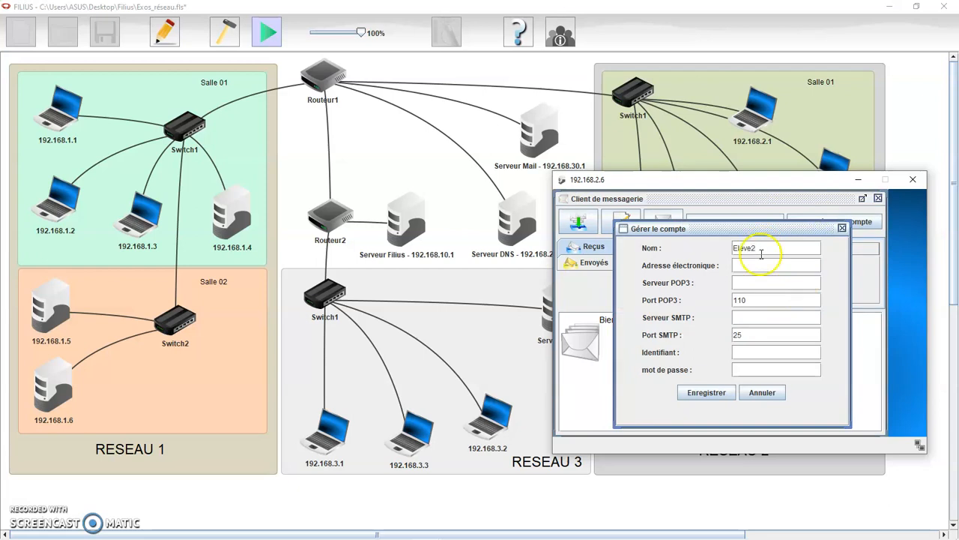
key(Tab)
text(e)
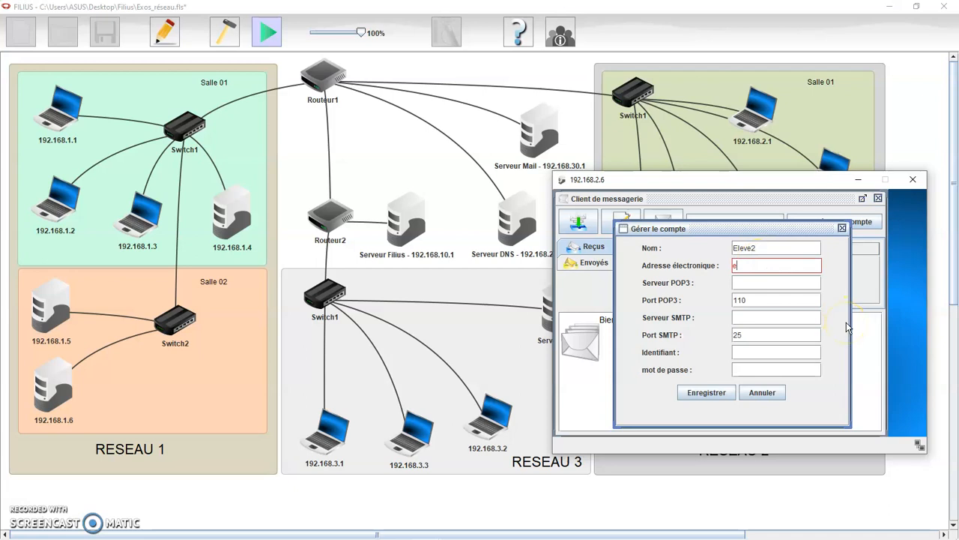
text(leve2@college.fr)
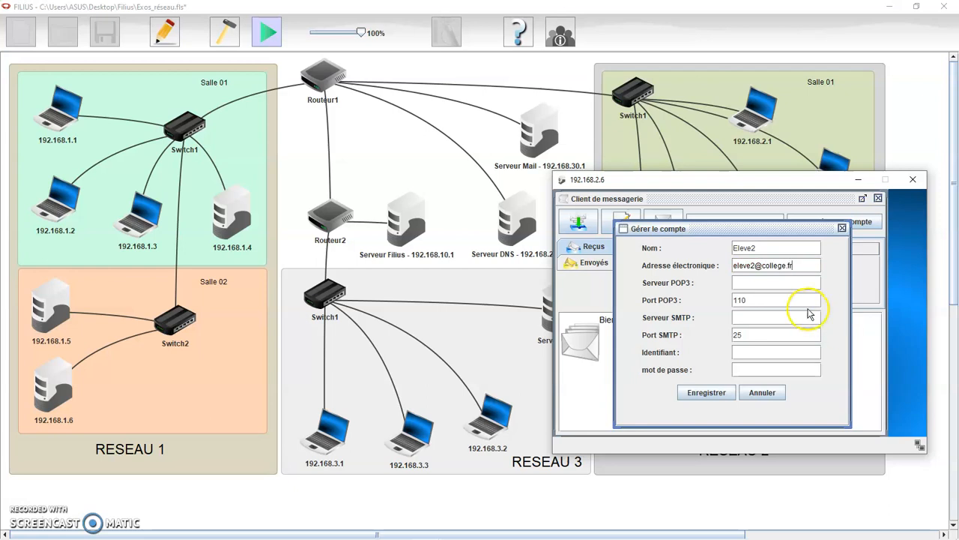
click(772, 283)
drag(701, 188, 718, 197)
click(783, 292)
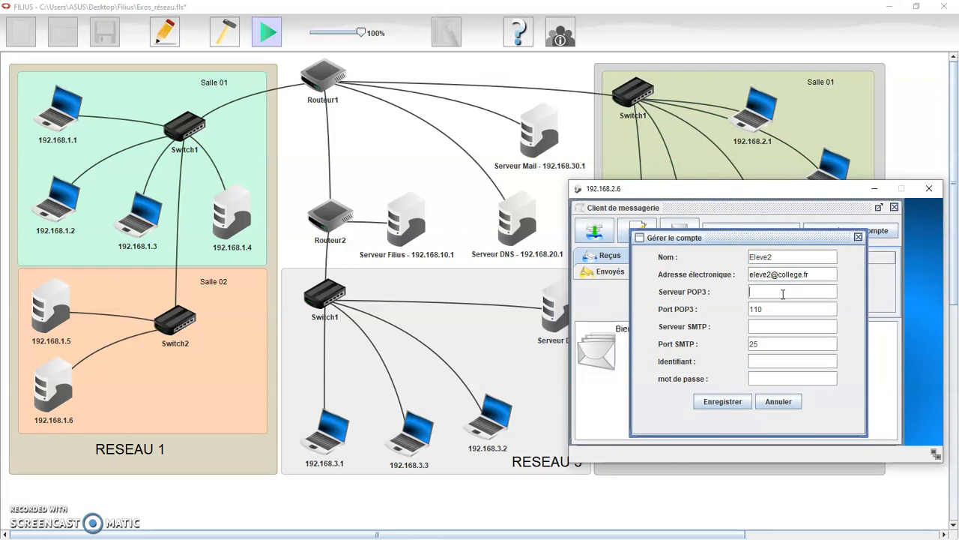
text(192.168.30.1)
drag(795, 293, 749, 292)
key(ctrl+c)
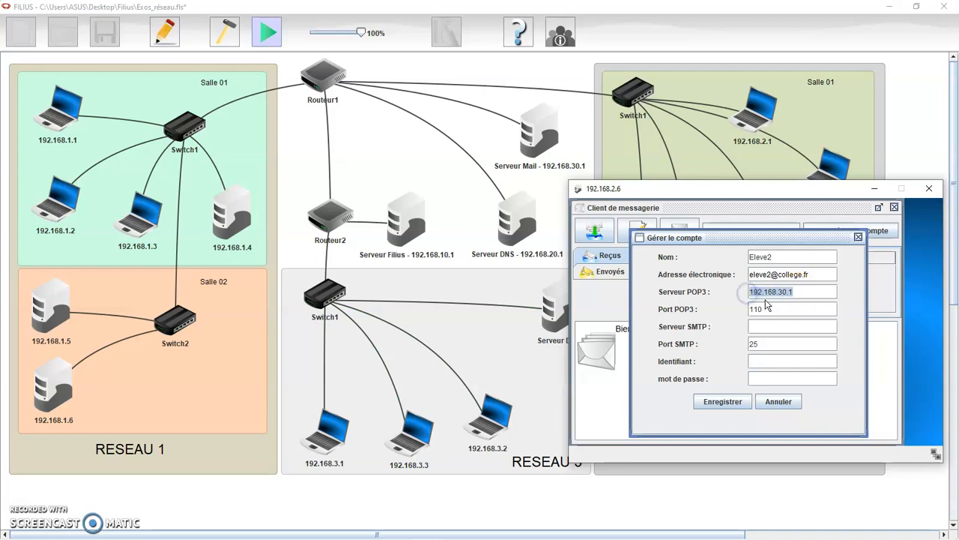
click(765, 327)
key(ctrl+v)
Fill in the login identifier and password, save the account, and close the window.
click(766, 361)
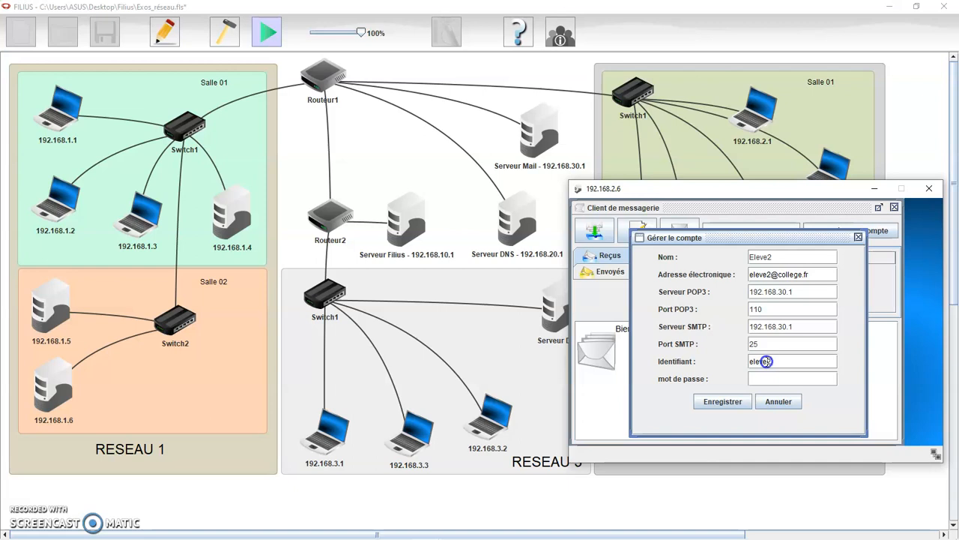
double_click(766, 363)
click(763, 377)
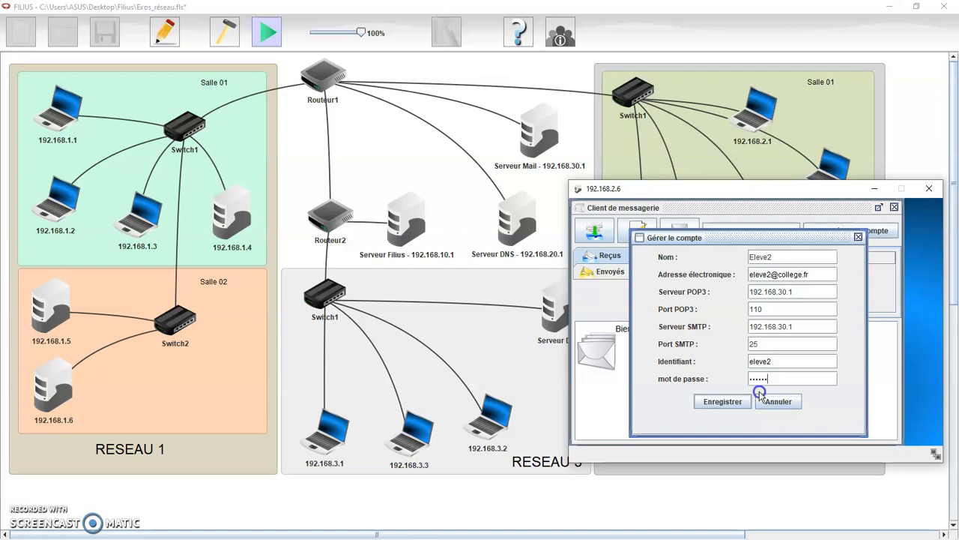
click(740, 401)
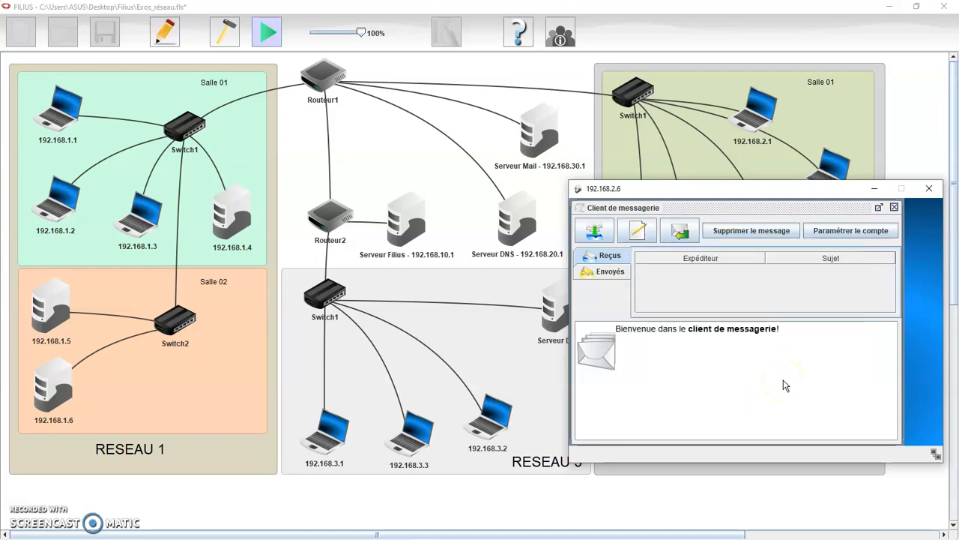
click(928, 193)
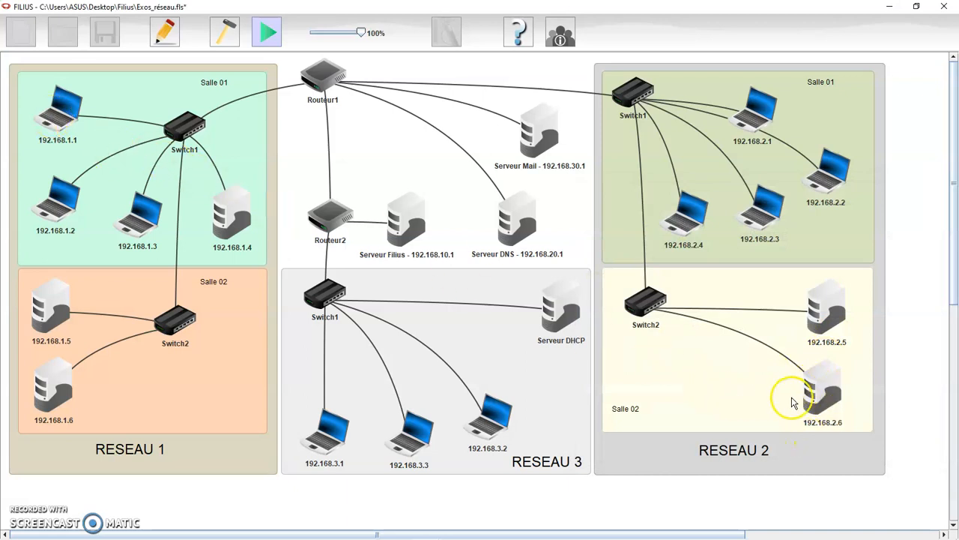
Reopen the mail client on 192.168.1.1, move its window aside, and check for new mail.
click(60, 108)
drag(600, 238, 76, 259)
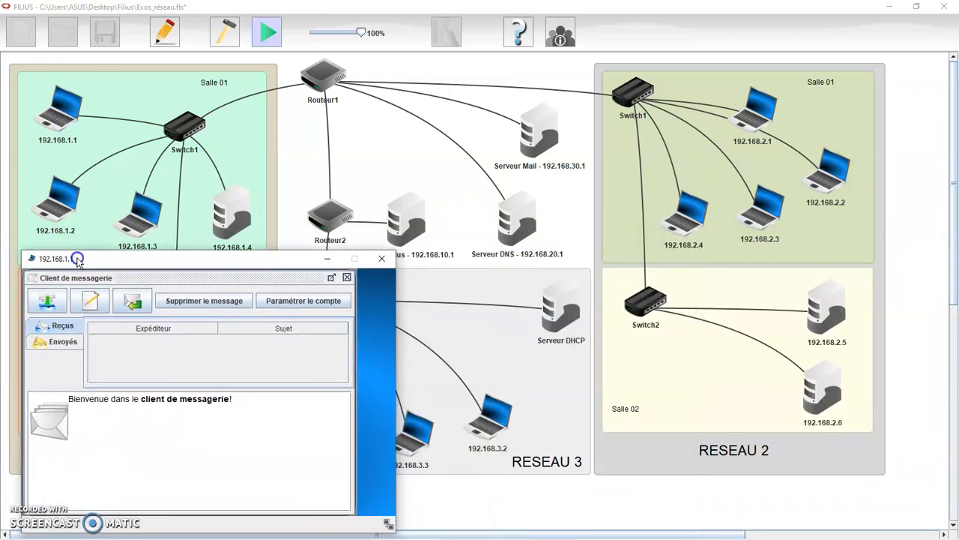
click(46, 301)
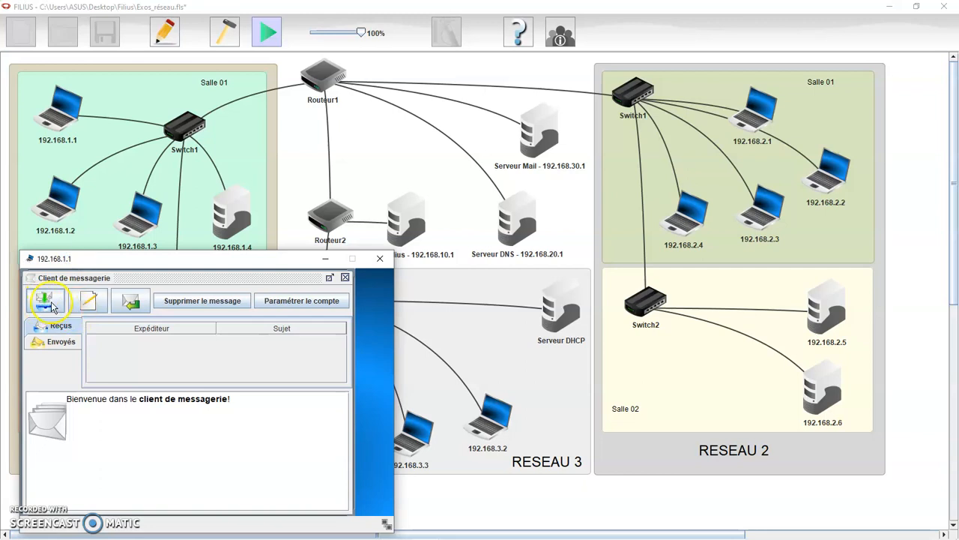
Compose a 'Coucou' message to the second student's account, fixing a typo in the closing.
click(88, 300)
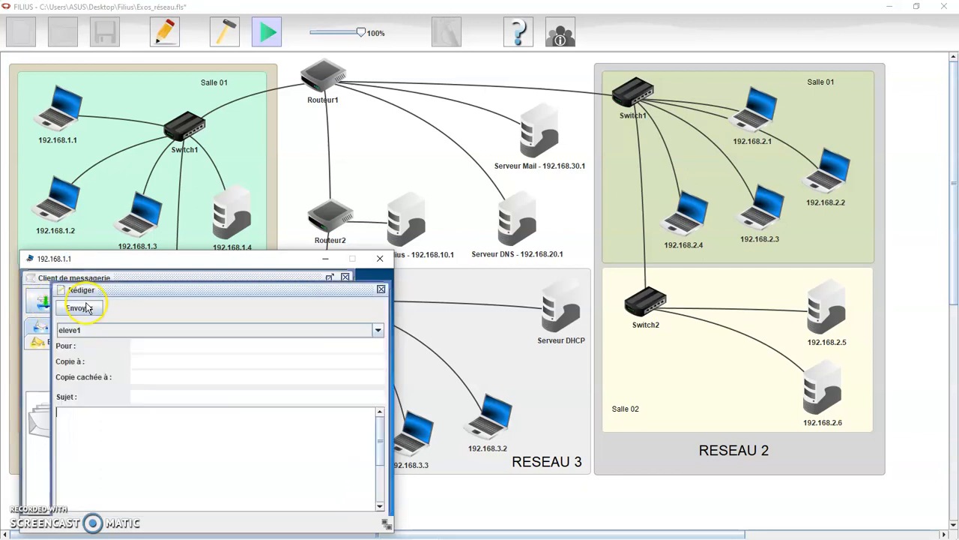
click(149, 347)
text(eleve)
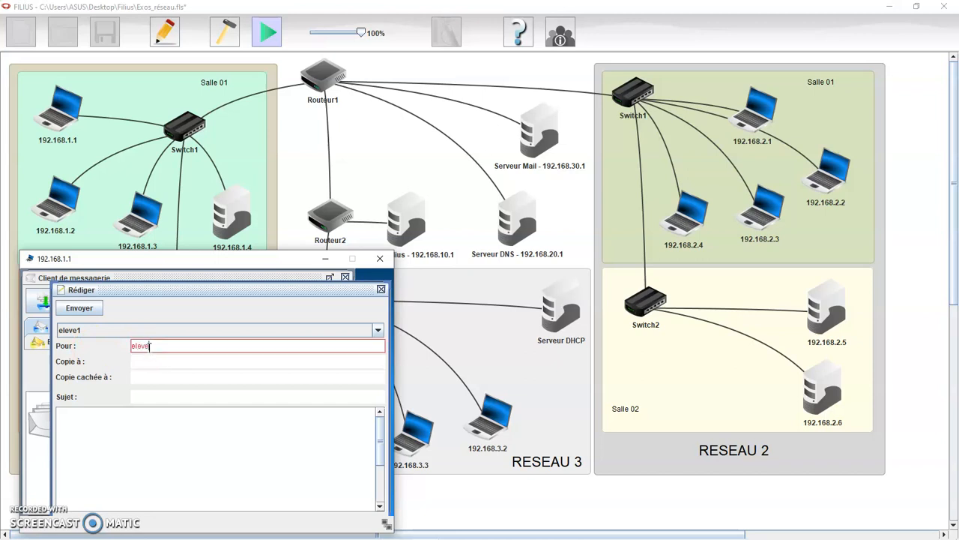
text(2@college.fr)
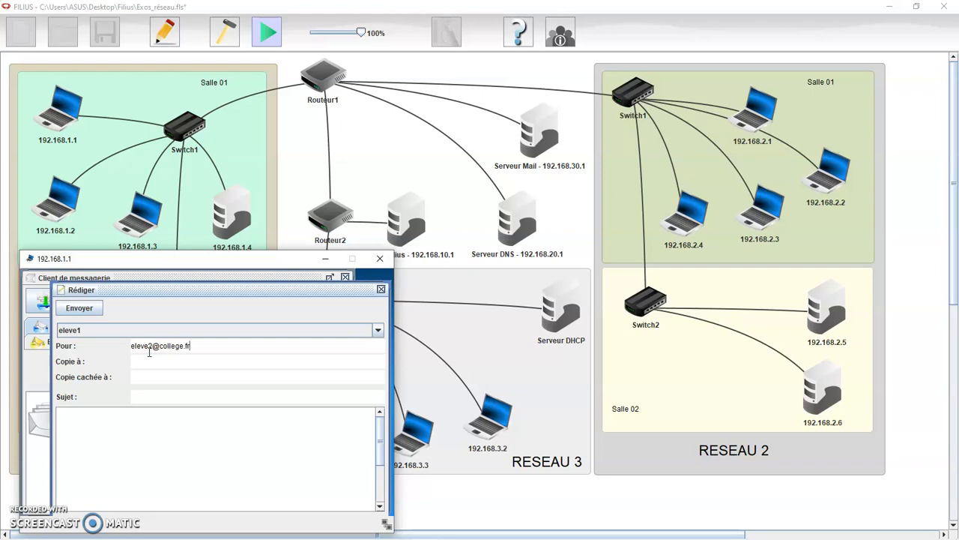
click(144, 397)
click(160, 427)
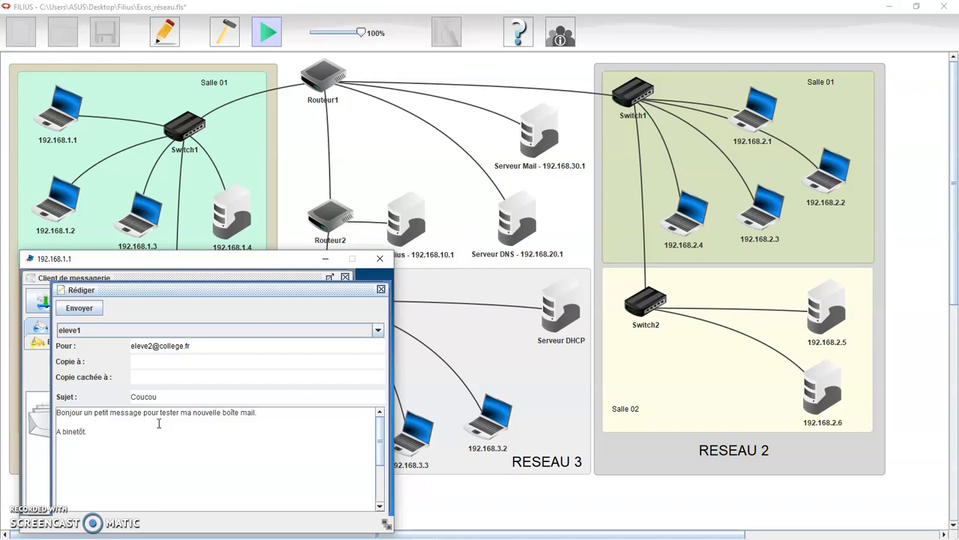
text(ve 1)
click(72, 432)
key(BackSpace)
click(111, 450)
Send the message, dismiss the connection timeout error, and close the 192.168.1.1 window.
click(84, 309)
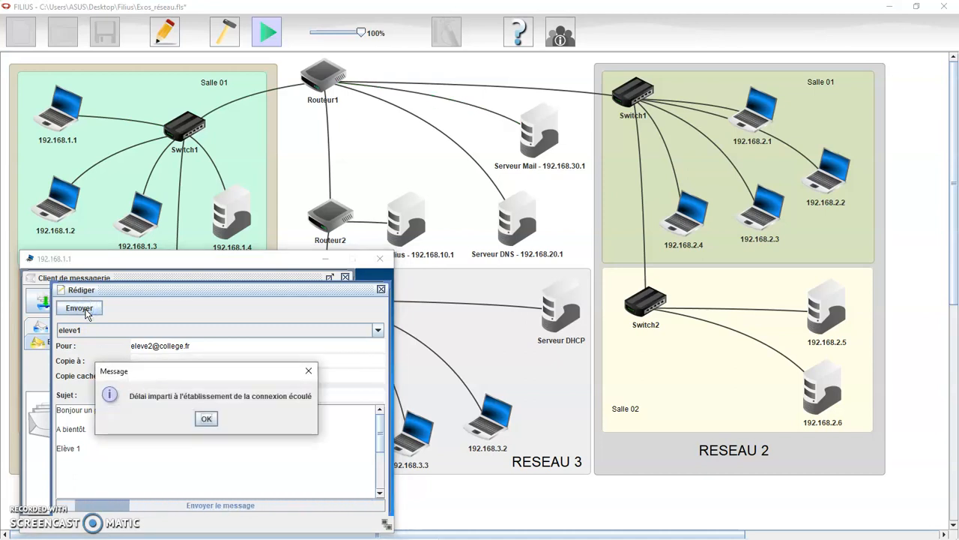
click(128, 370)
click(206, 418)
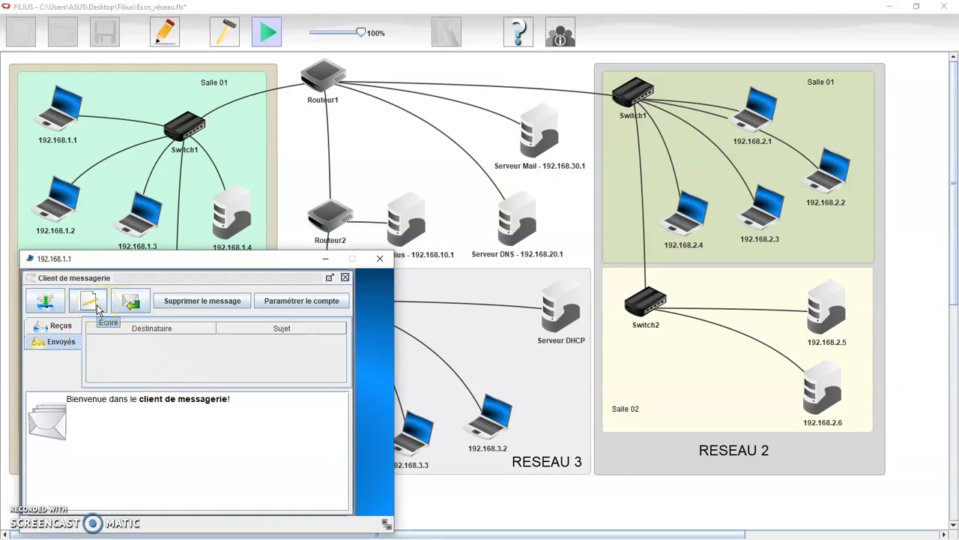
click(380, 260)
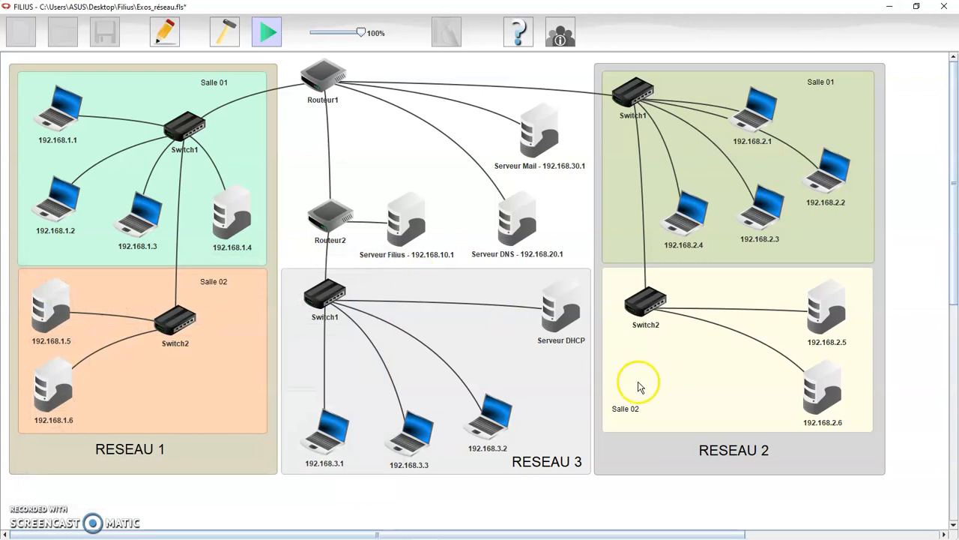
On computer 192.168.2.6, try fetching mail and dismiss the connection timeout error.
click(815, 403)
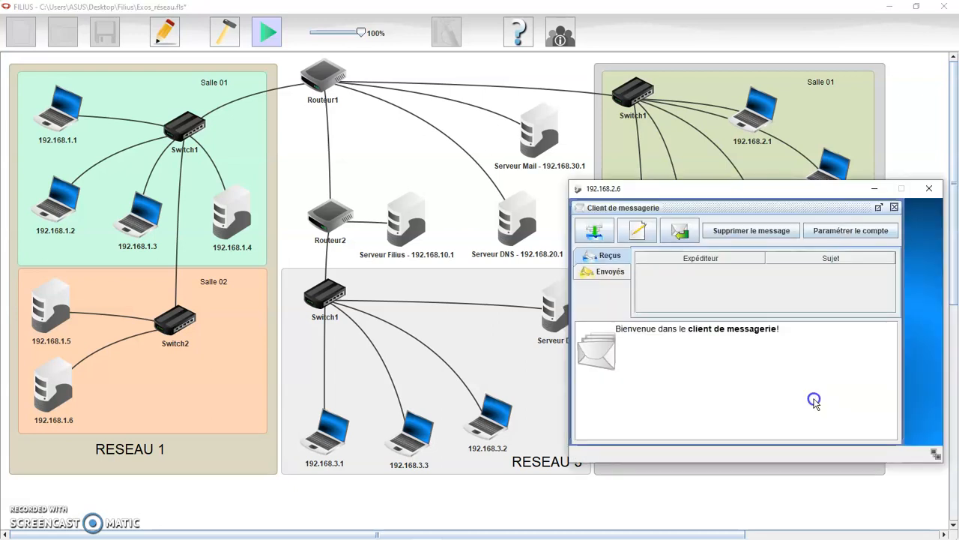
click(599, 235)
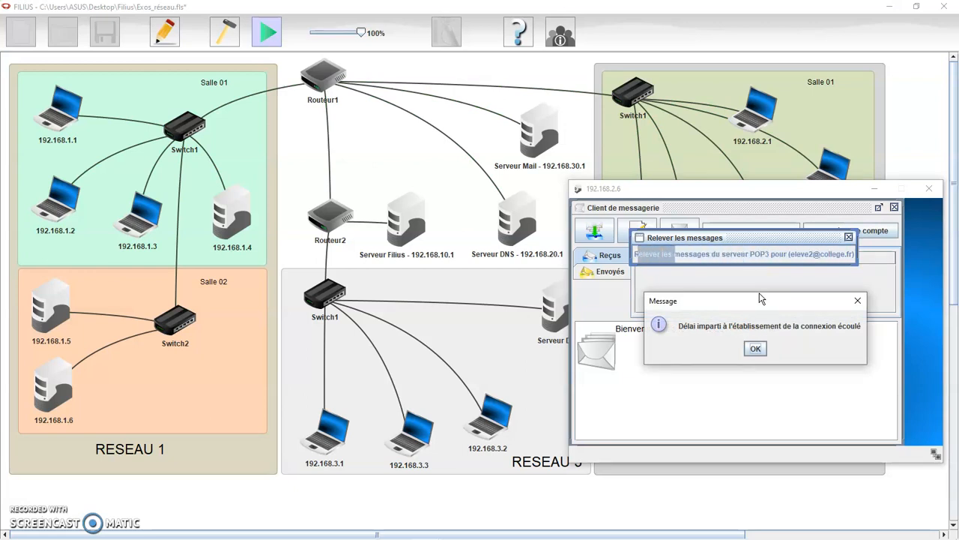
click(757, 348)
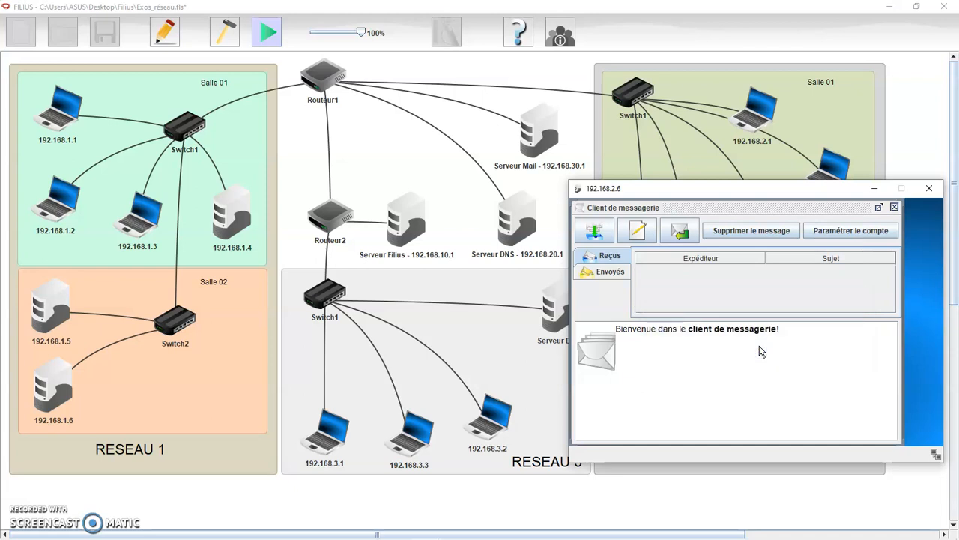
click(894, 207)
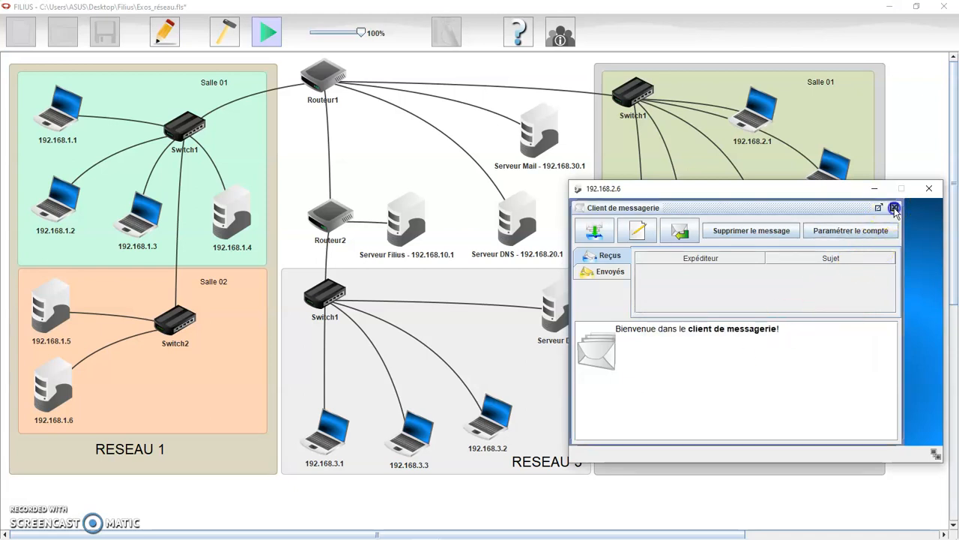
Confirm the 192.168.2.6 mail account points to server 192.168.30.1, then close its desktop.
double_click(747, 236)
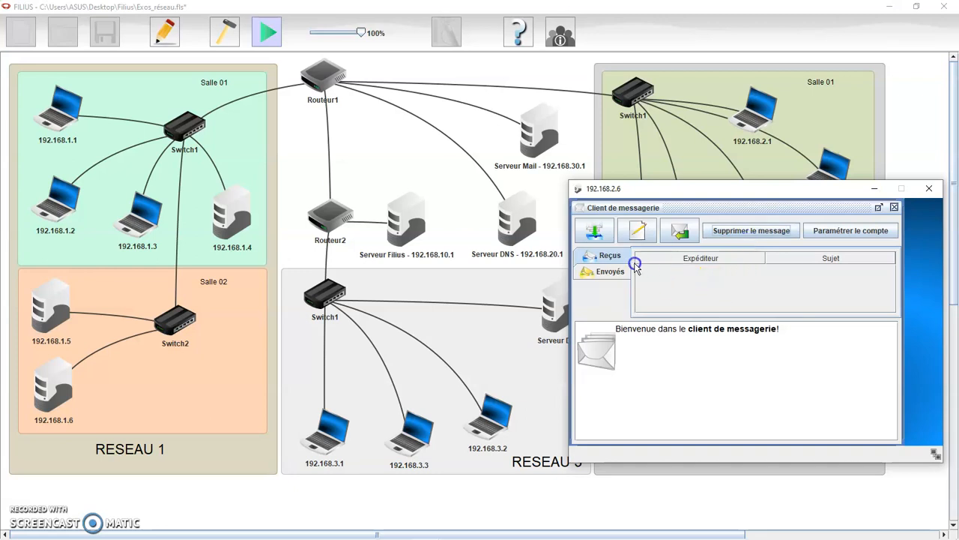
click(818, 230)
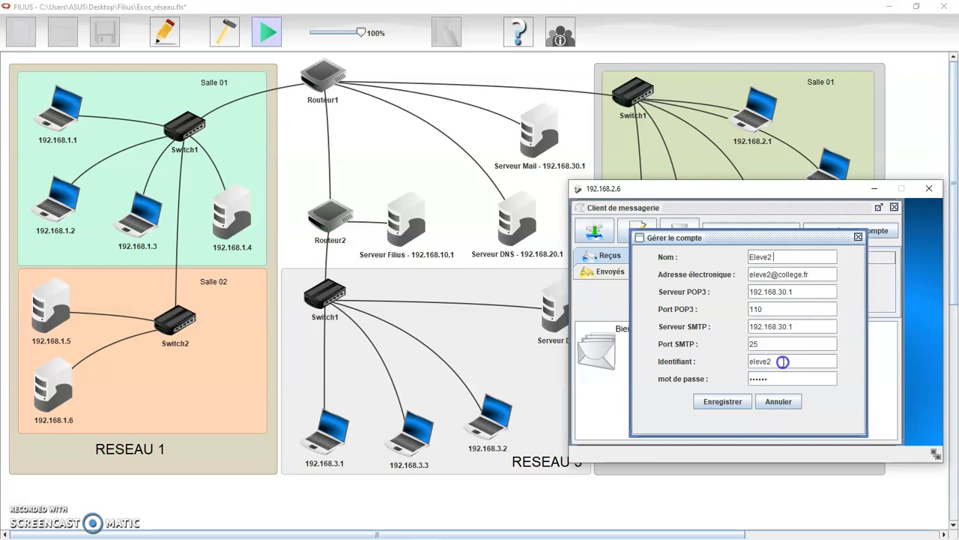
click(731, 401)
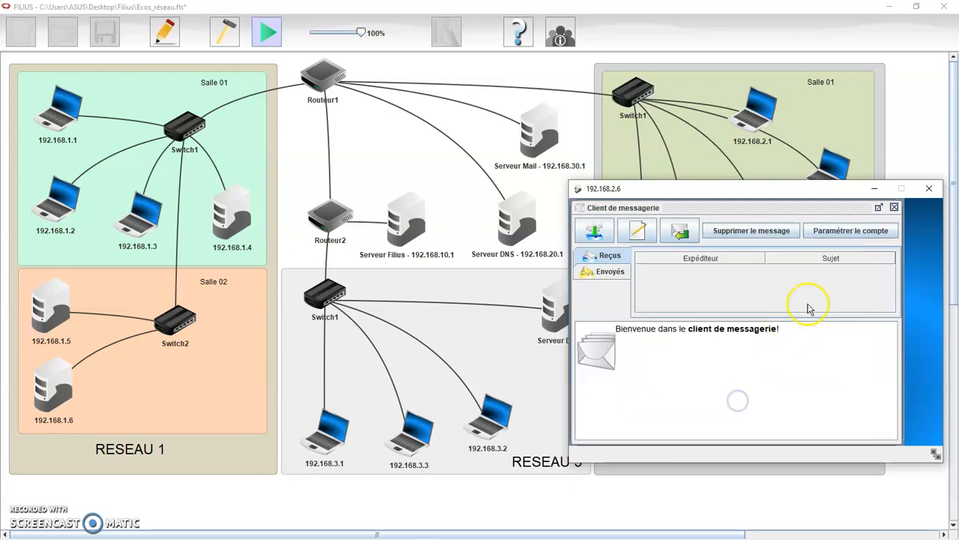
click(894, 208)
click(929, 188)
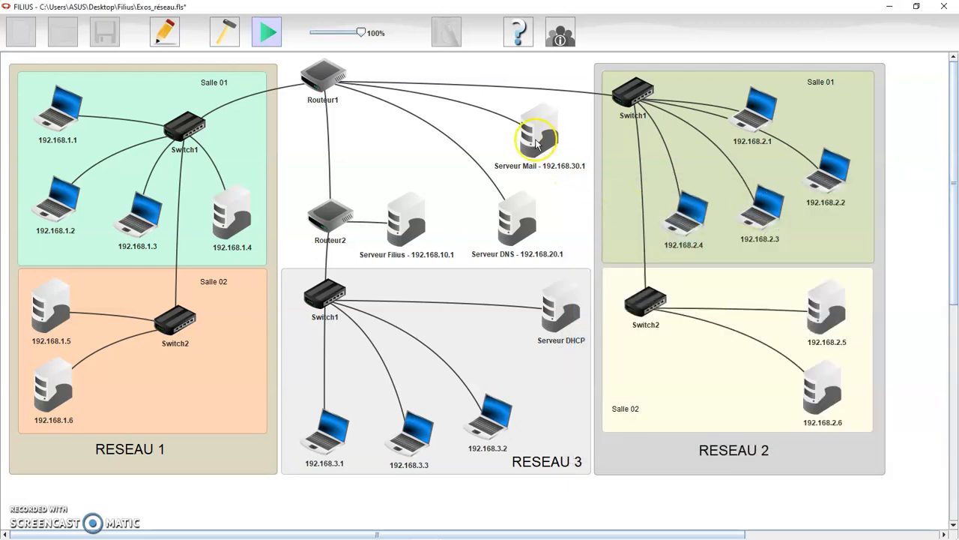
Confirm the 192.168.1.1 mail account also uses server 192.168.30.1, then close its desktop.
click(69, 125)
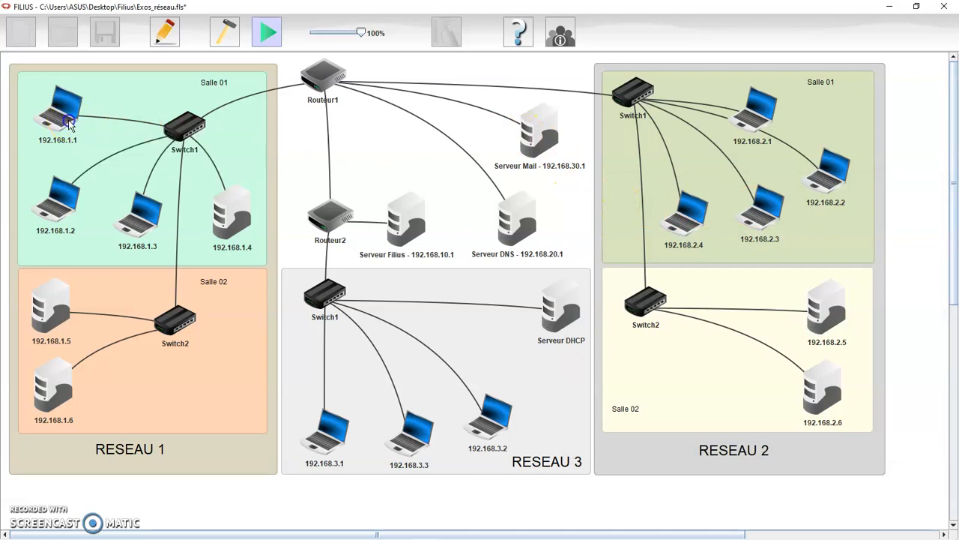
click(313, 307)
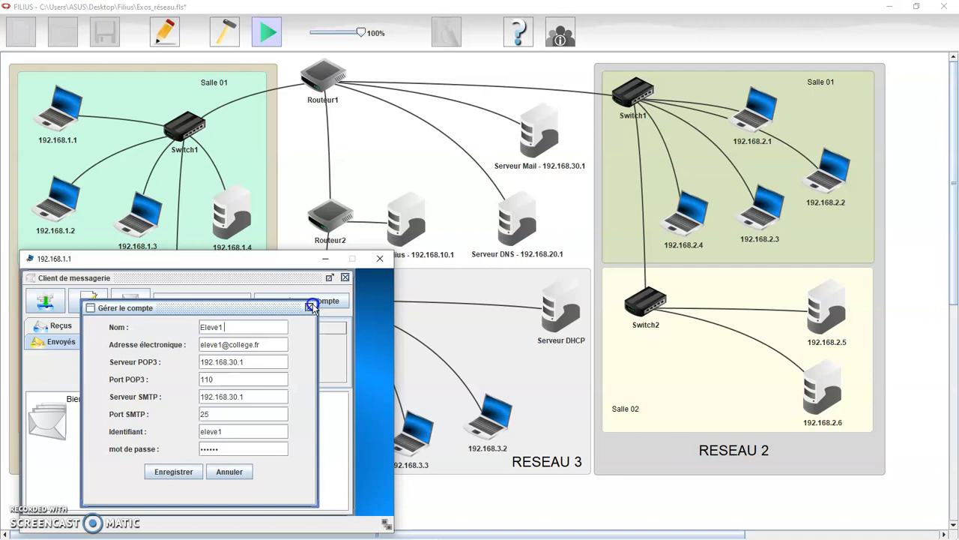
click(170, 470)
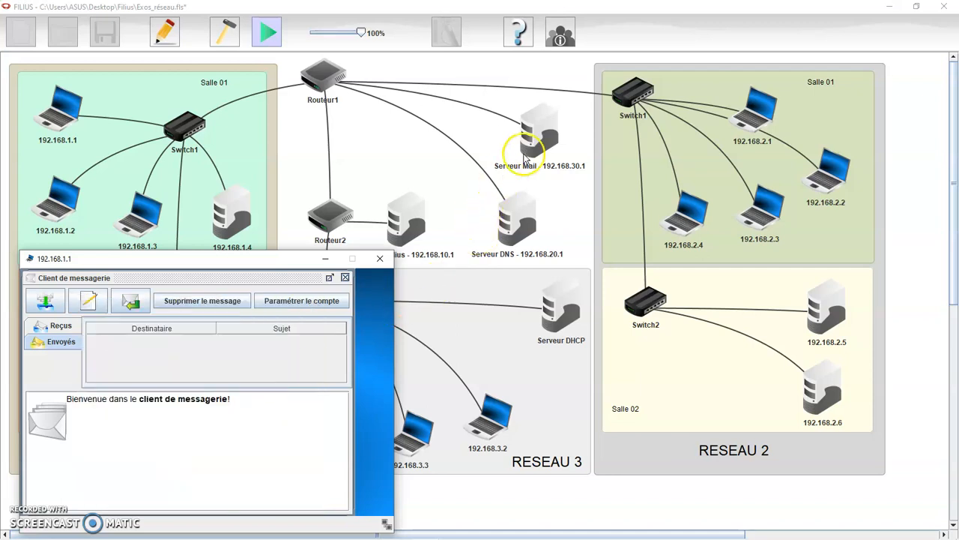
click(380, 258)
click(537, 150)
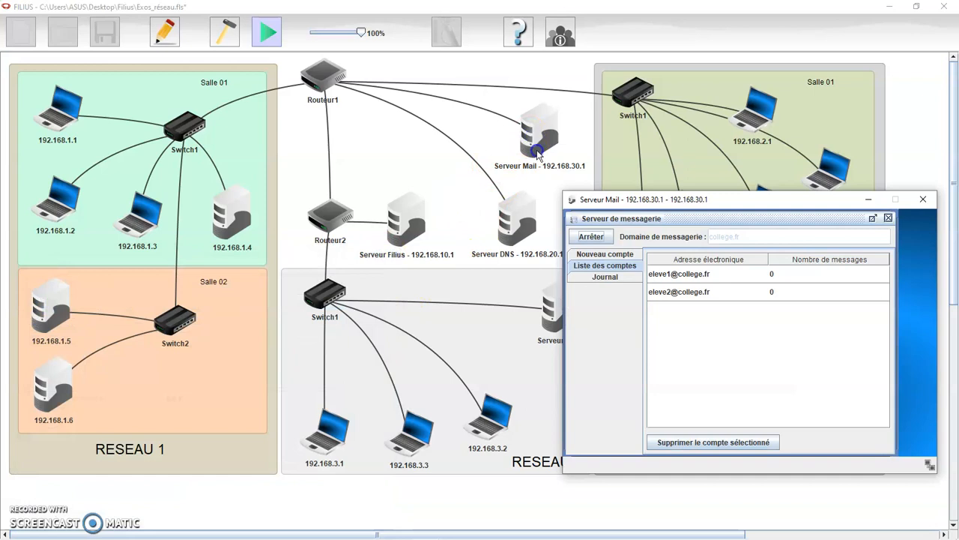
drag(670, 199, 668, 220)
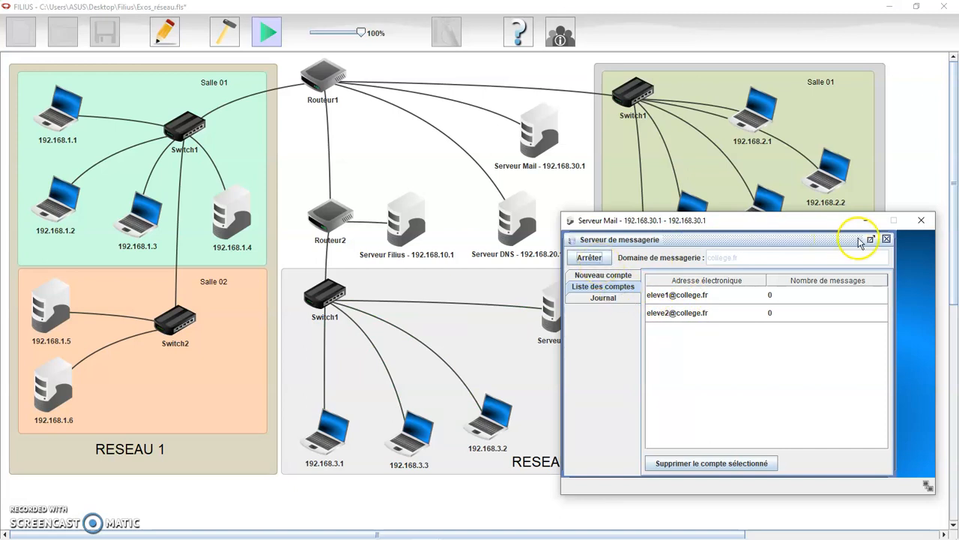
click(921, 219)
Return to design mode and copy Routeur1's interface address 192.168.30.254 toward the mail server.
click(224, 32)
click(478, 161)
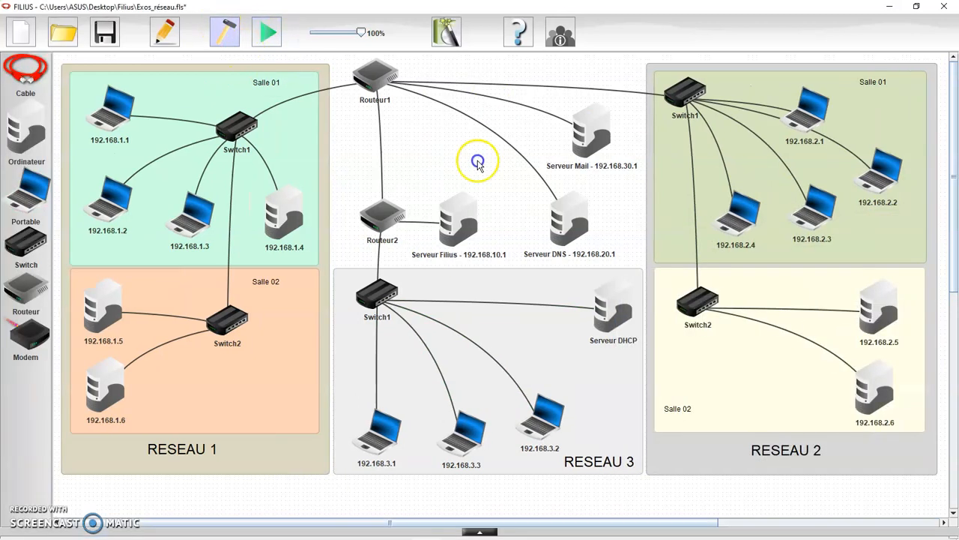
double_click(596, 142)
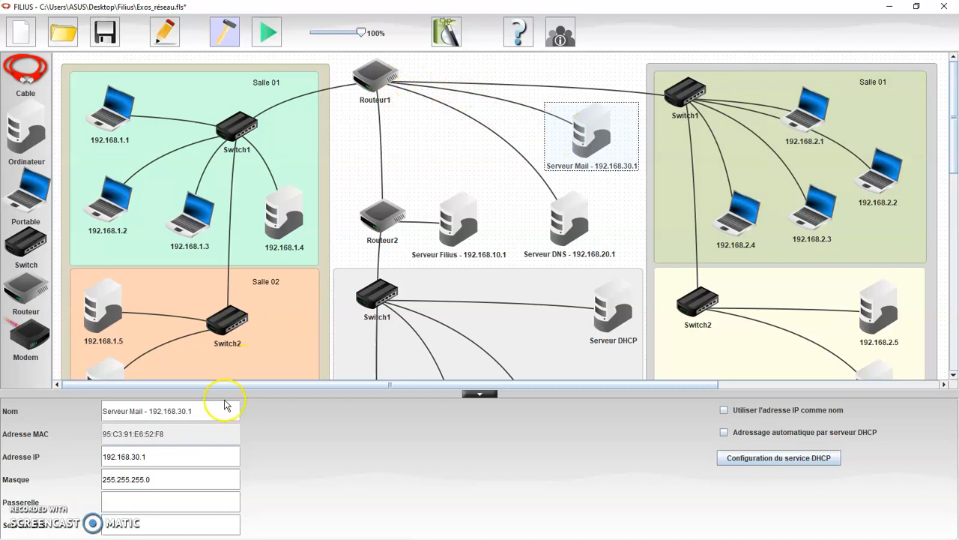
click(150, 505)
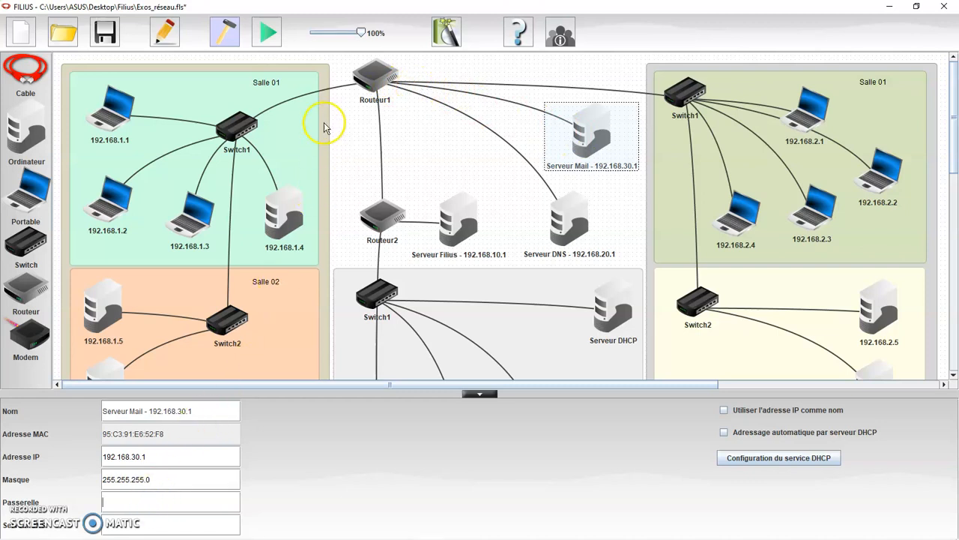
click(375, 74)
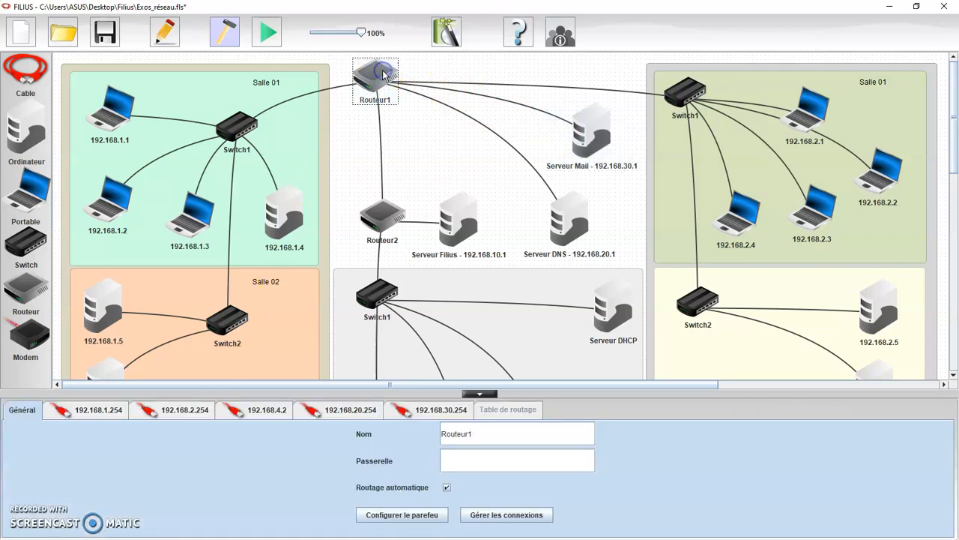
click(438, 415)
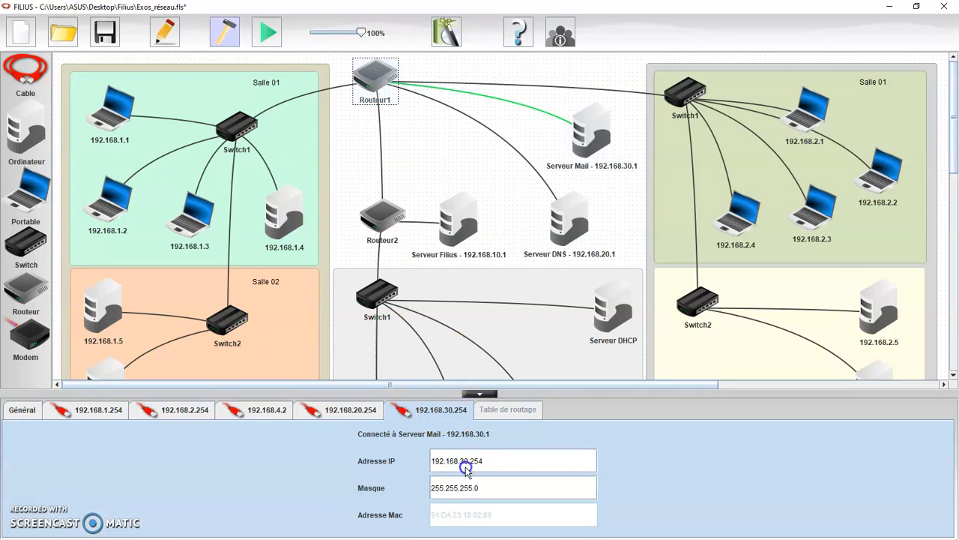
double_click(428, 460)
key(ctrl+c)
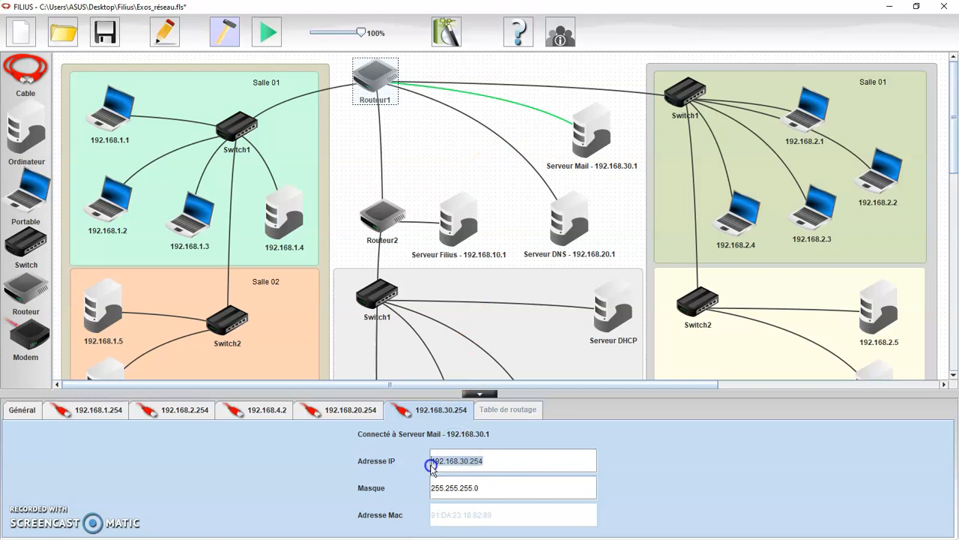
Paste 192.168.30.254 as Serveur Mail's gateway and start the simulation.
click(583, 135)
click(135, 507)
key(ctrl+v)
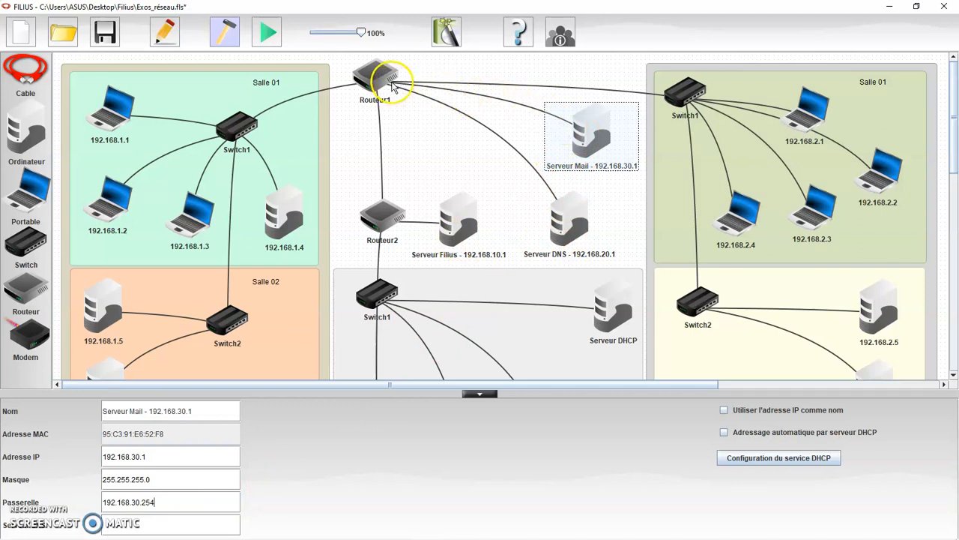
click(412, 457)
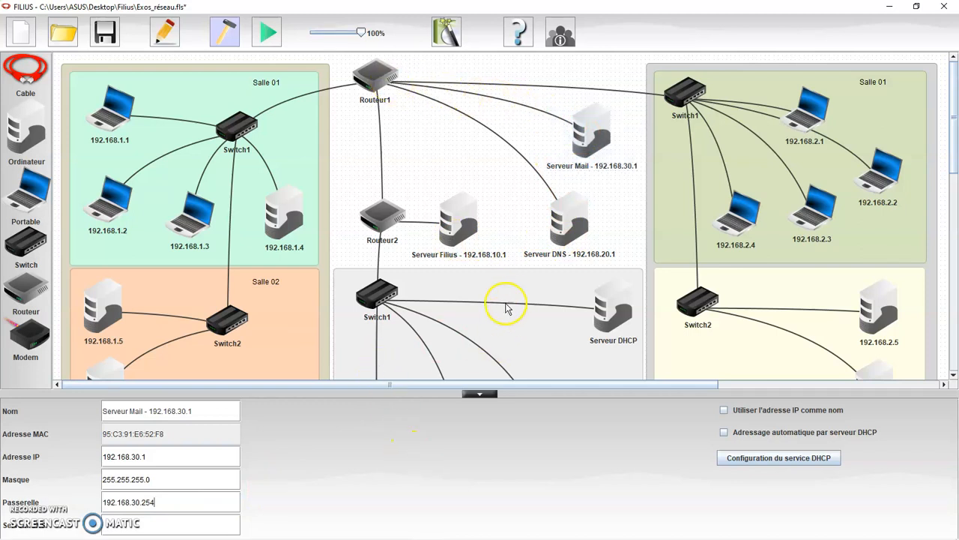
click(268, 33)
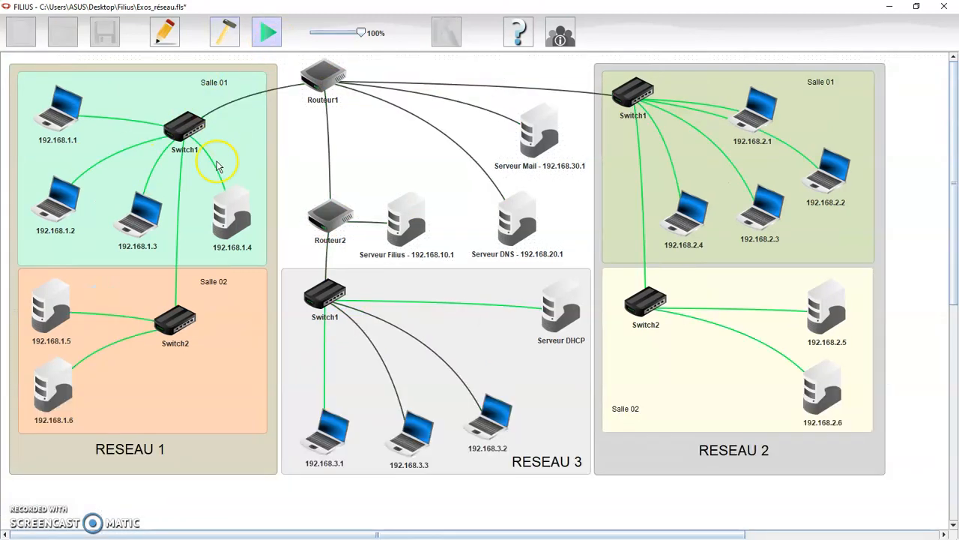
From 192.168.1.1, send a 'Test 1' mail with body 'Coucou / Eleve 1' to the second student's address.
click(67, 122)
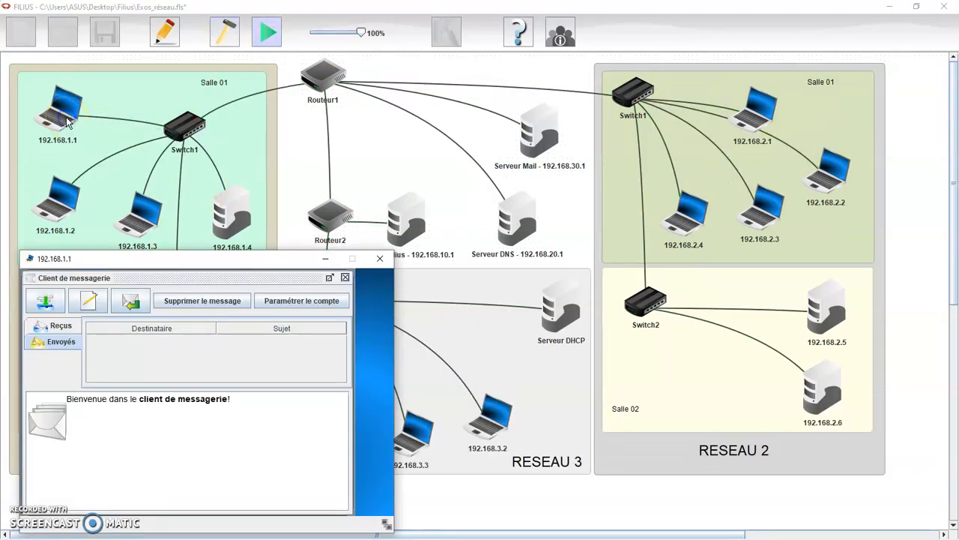
click(96, 304)
click(149, 347)
text(eleve)
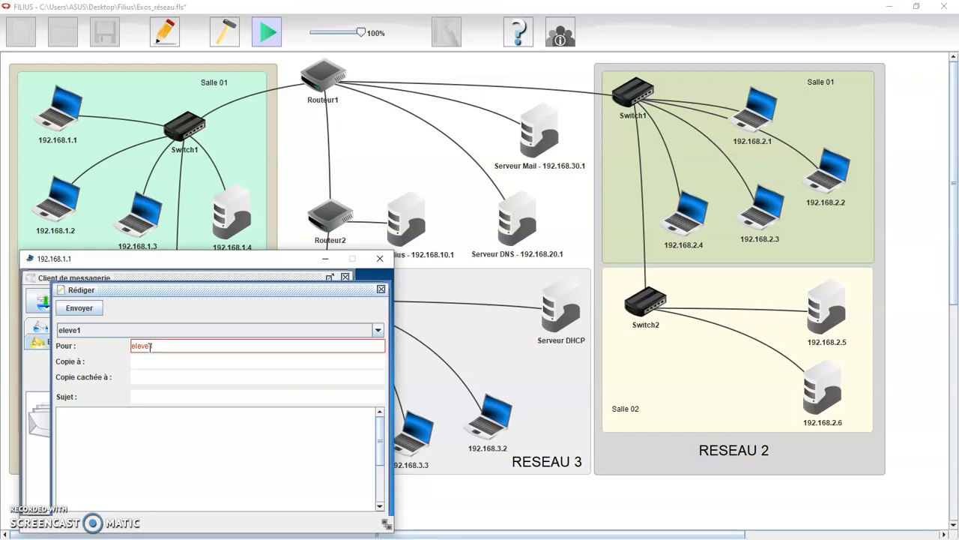
text(1@college.fr)
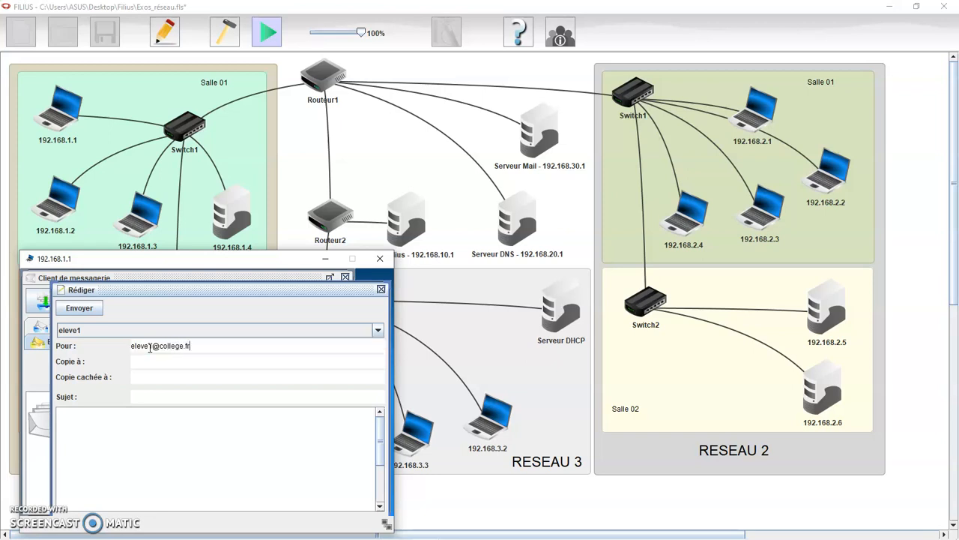
click(155, 395)
text(Test 1)
click(154, 416)
text(Eleve 1)
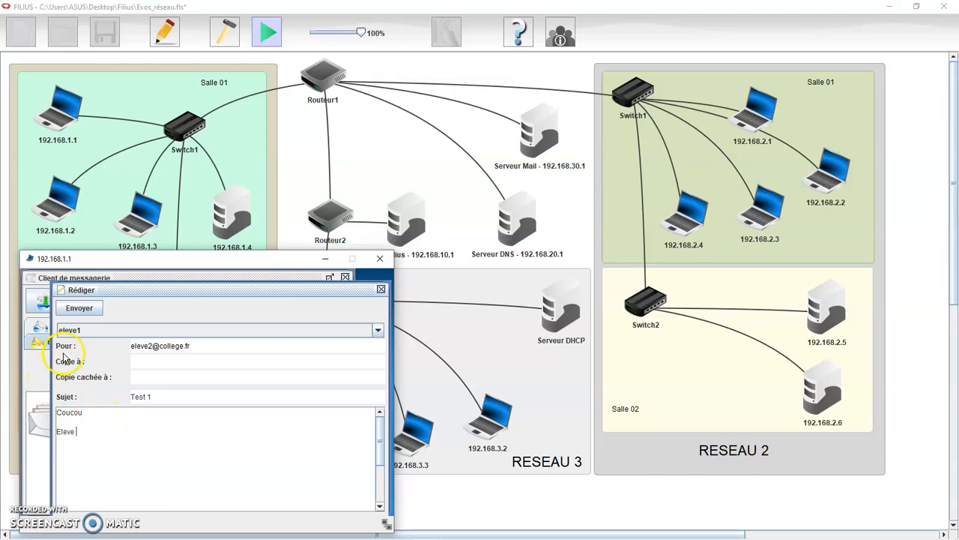
text(1)
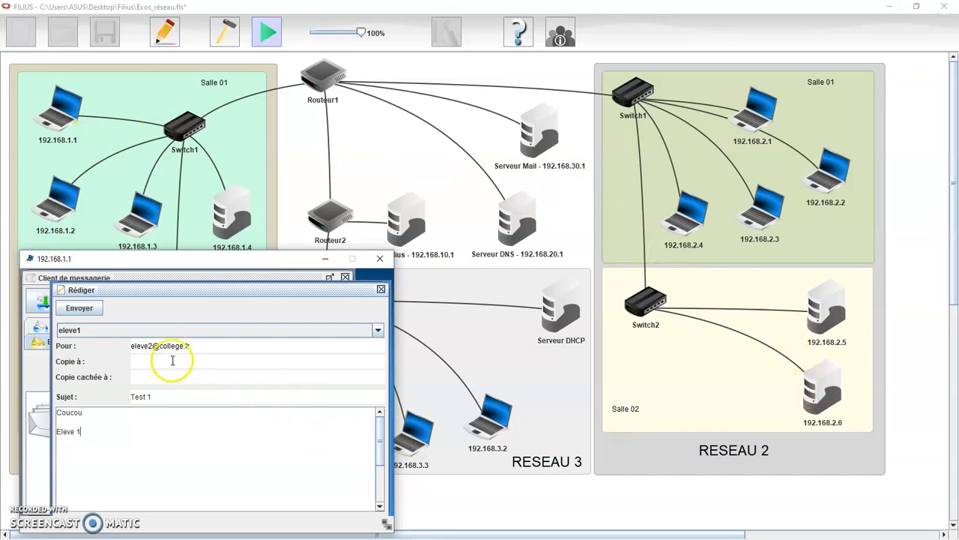
click(80, 308)
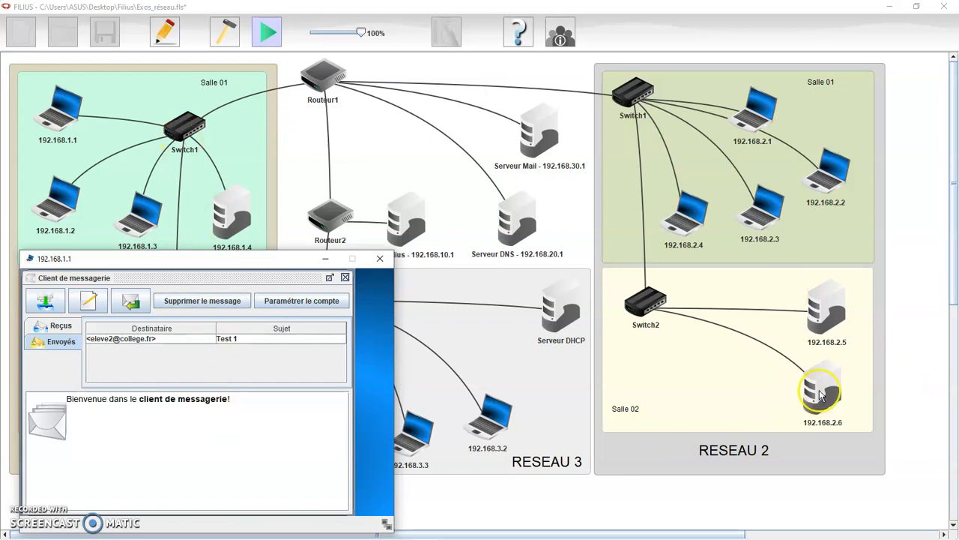
mouse_move(526, 118)
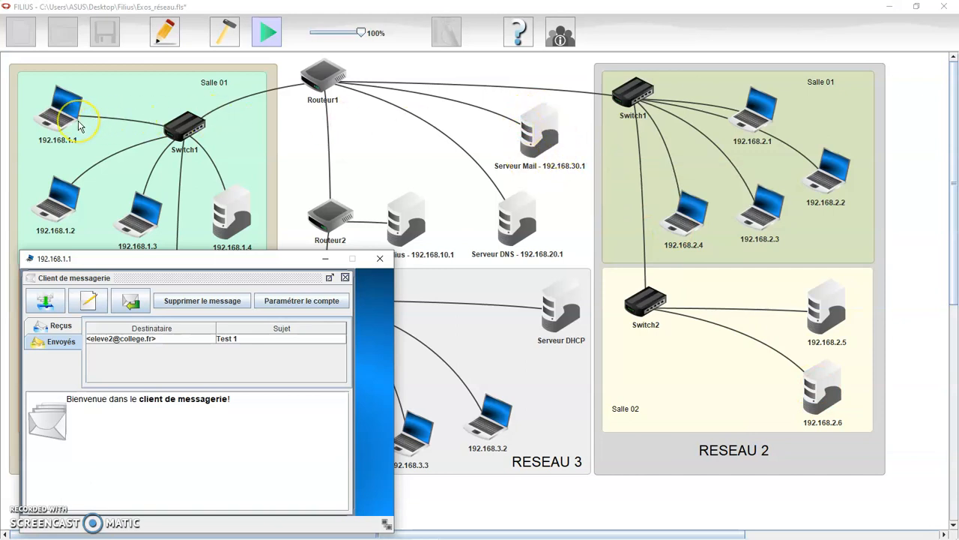
Close 192.168.1.1's desktop, open the mail client on 192.168.2.6, and retrieve new messages.
mouse_move(80, 126)
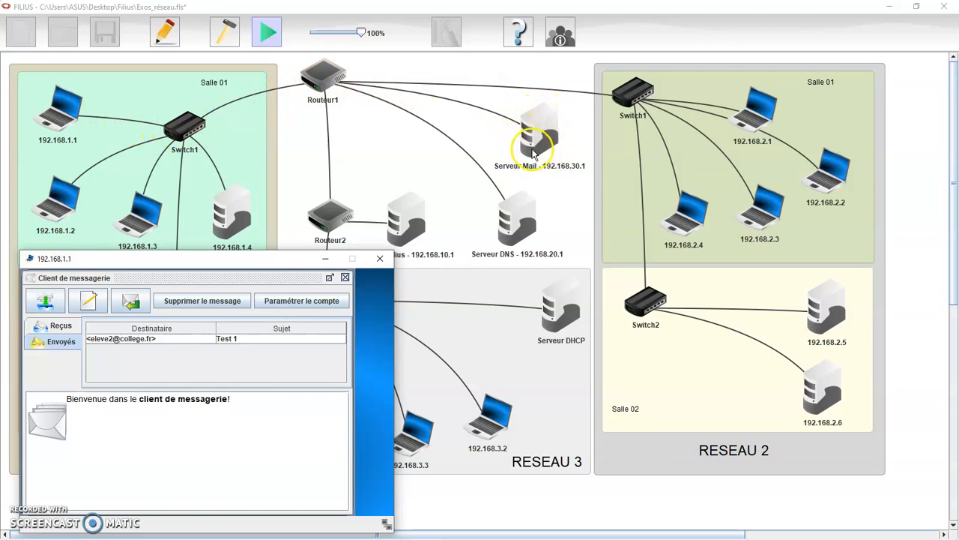
mouse_move(544, 158)
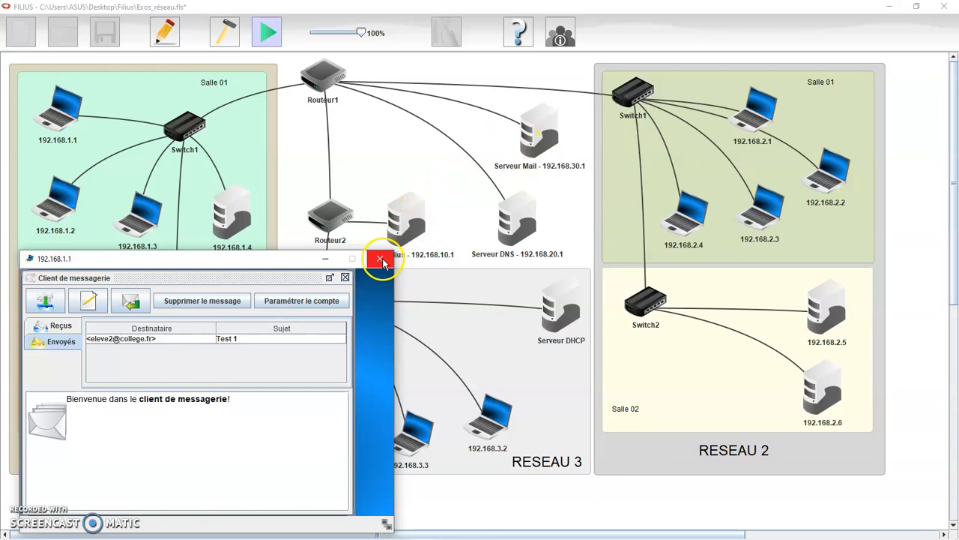
click(380, 258)
click(816, 388)
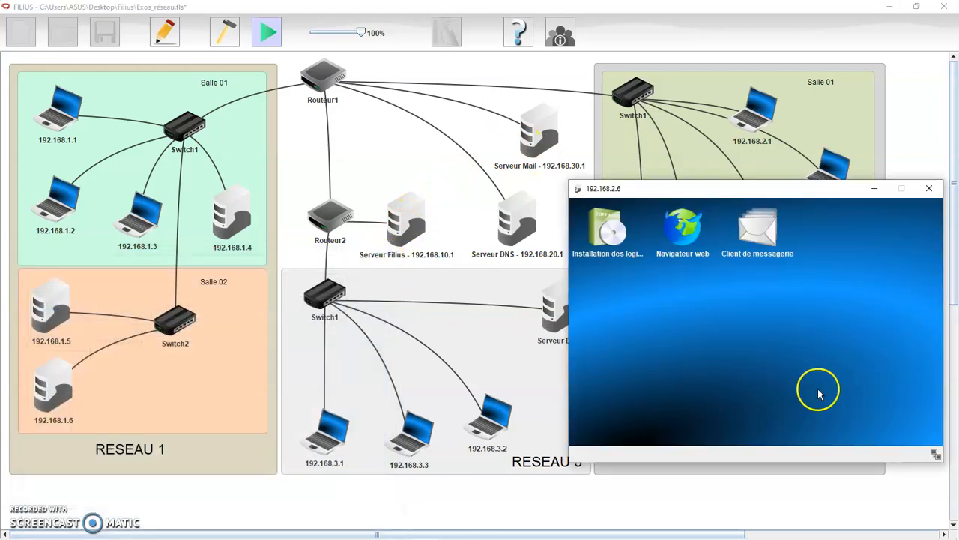
drag(749, 191, 221, 261)
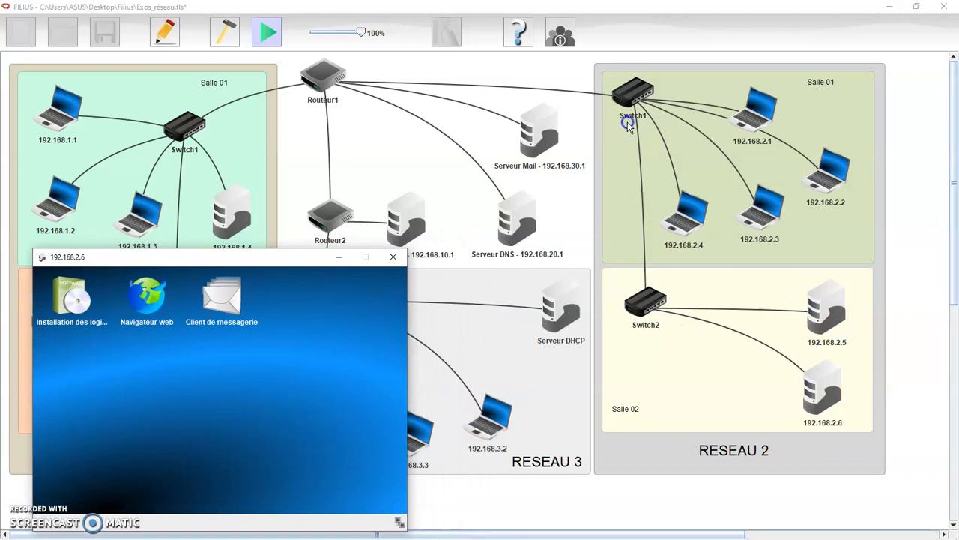
click(232, 308)
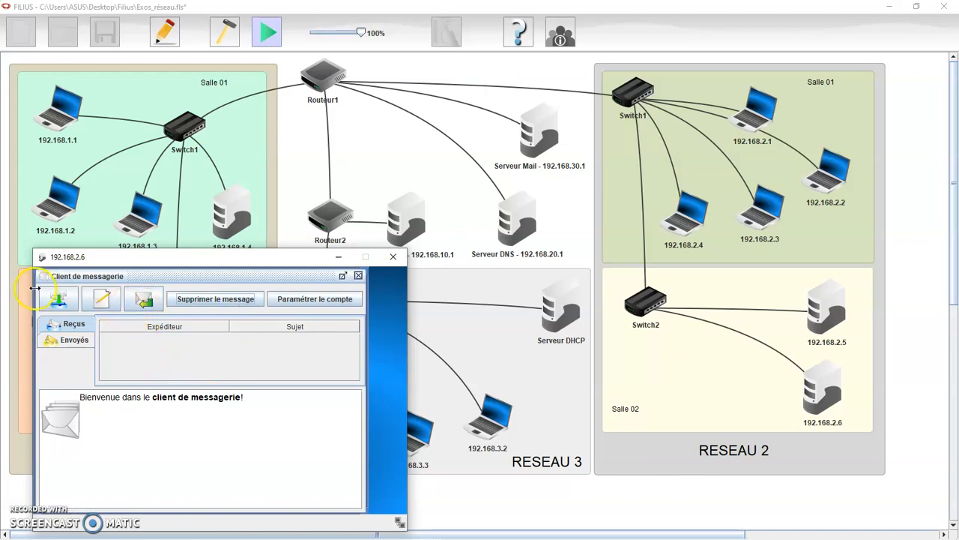
click(56, 301)
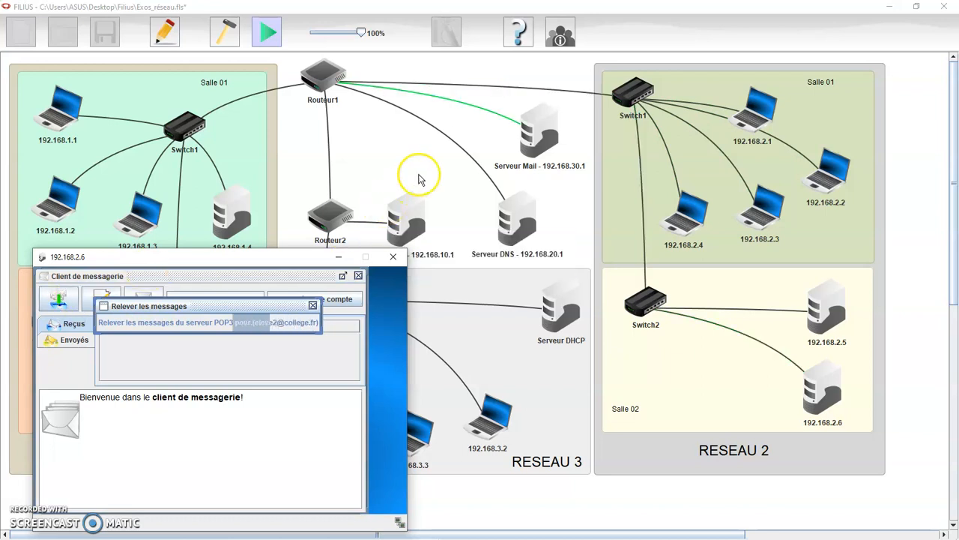
mouse_move(522, 138)
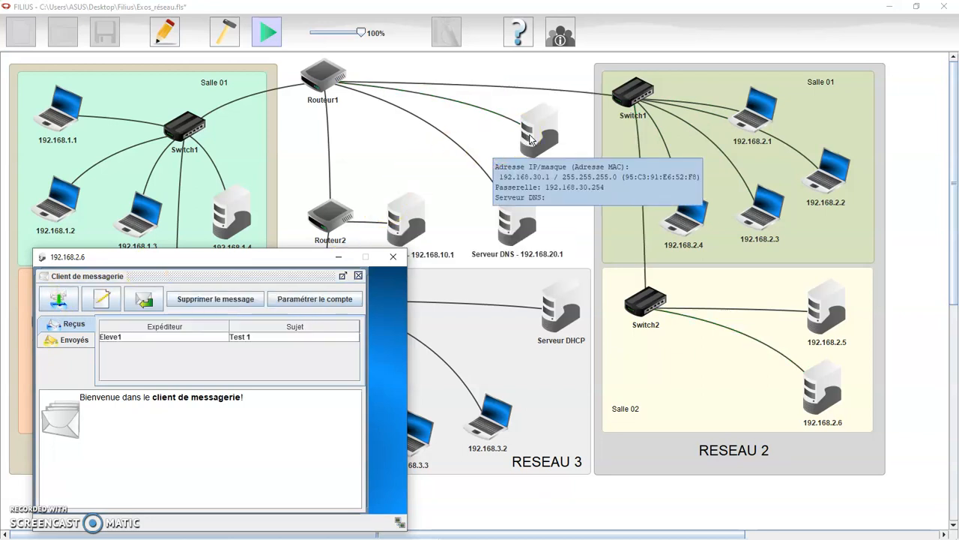
Read Test 1 on 192.168.2.6 and send an 'RE : Test 1' confirmation reply, fixing the 'bine' typo.
click(137, 339)
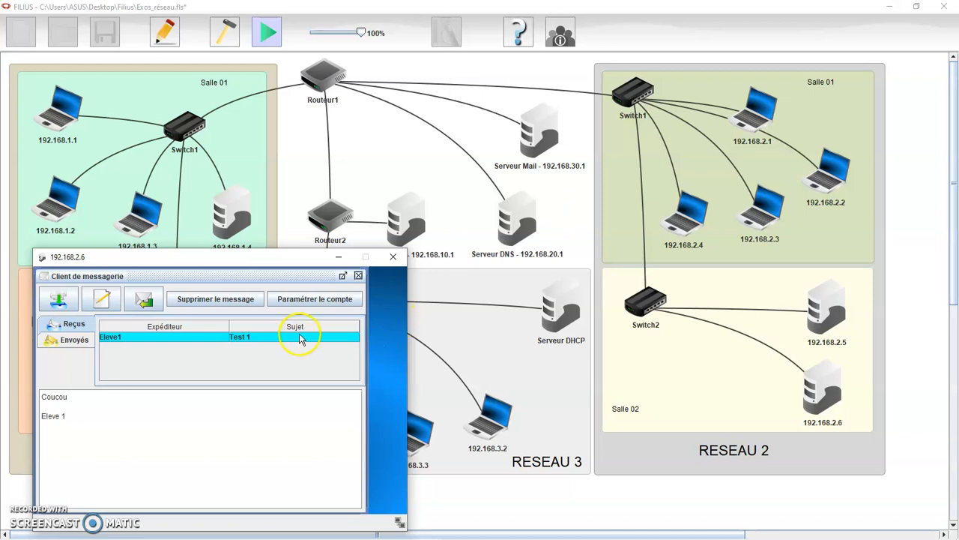
click(144, 301)
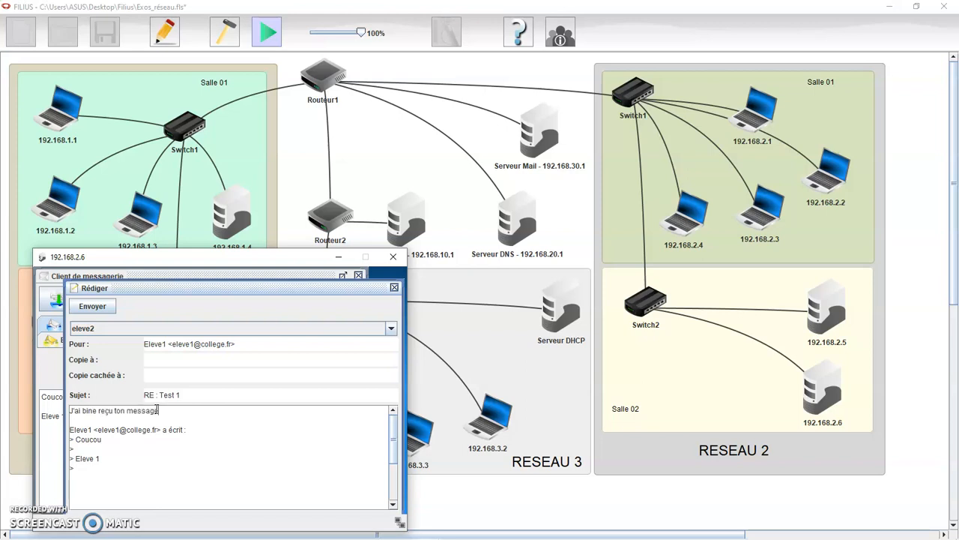
key(Return)
key(Return)
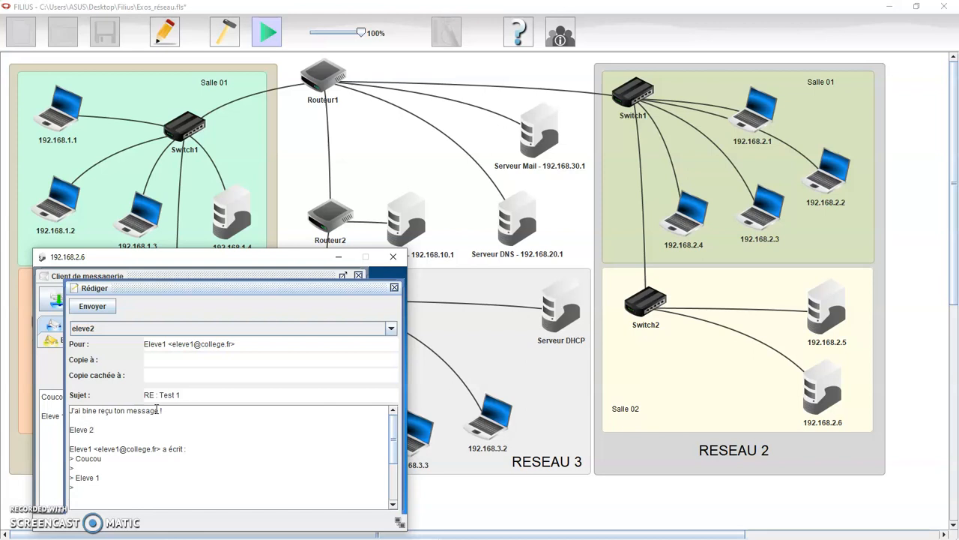
click(90, 410)
key(BackSpace)
click(101, 428)
click(101, 310)
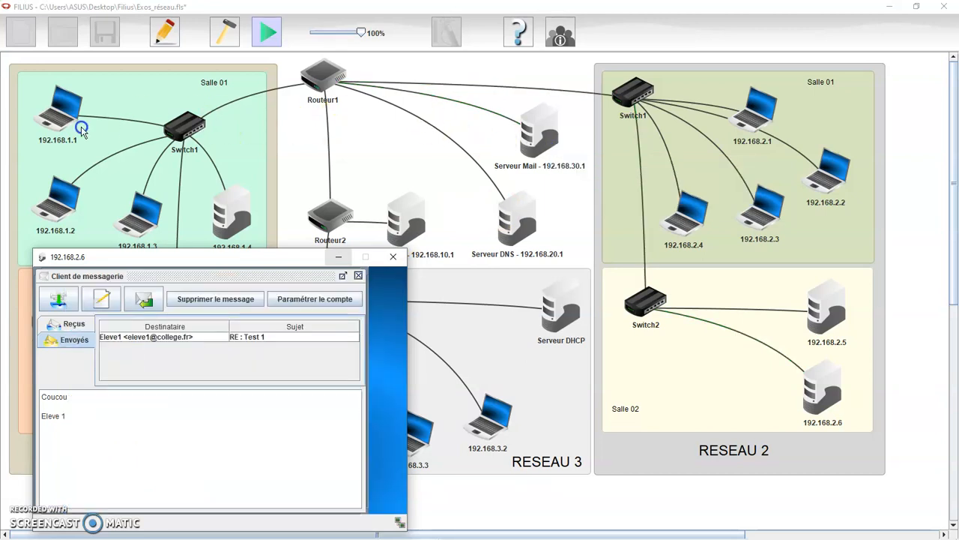
click(358, 278)
click(392, 256)
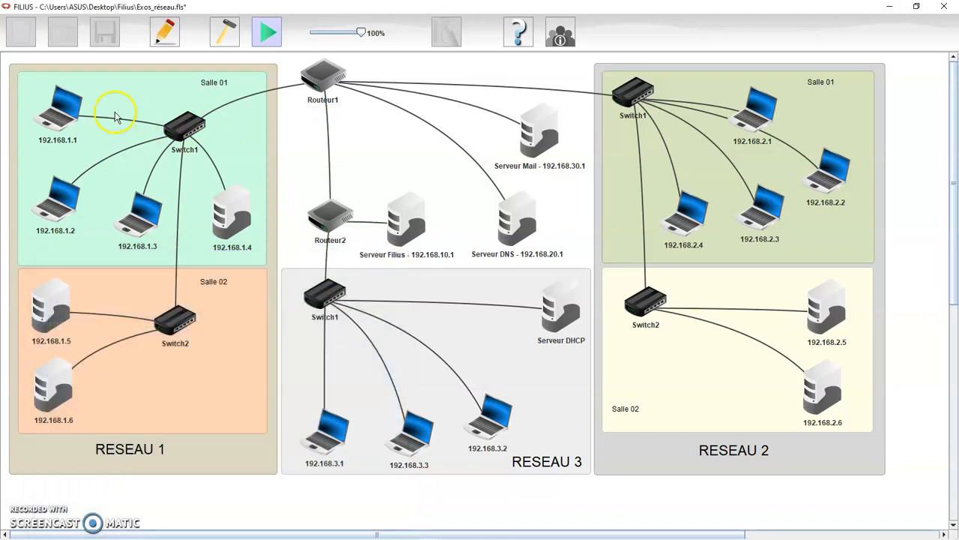
On 192.168.1.1, discard a stray new message, retrieve mail, and read the 'RE : Test 1' reply.
click(61, 111)
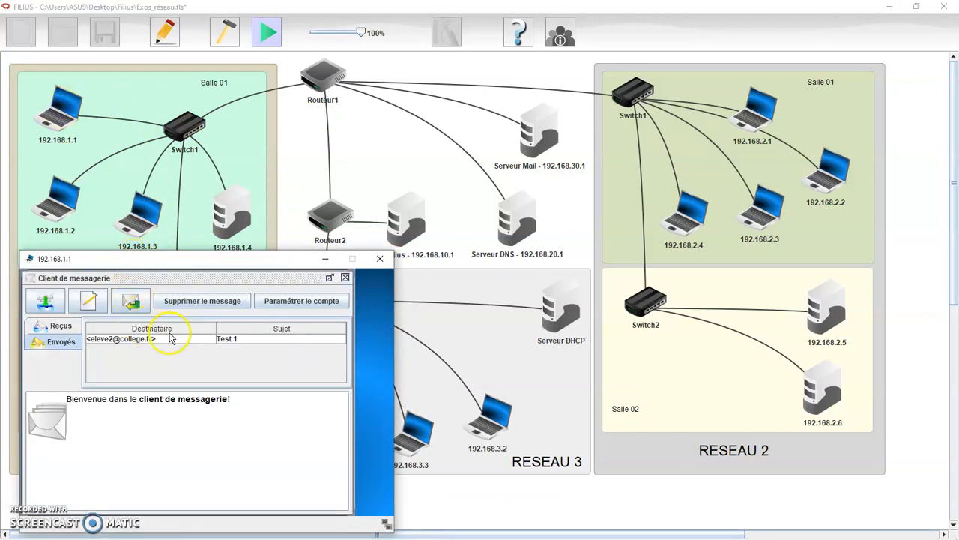
click(132, 303)
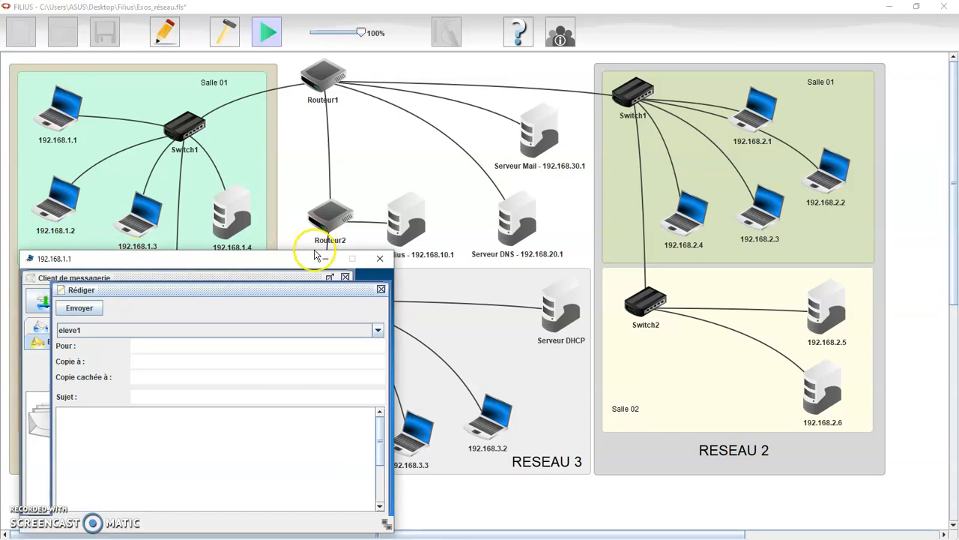
click(382, 289)
click(50, 302)
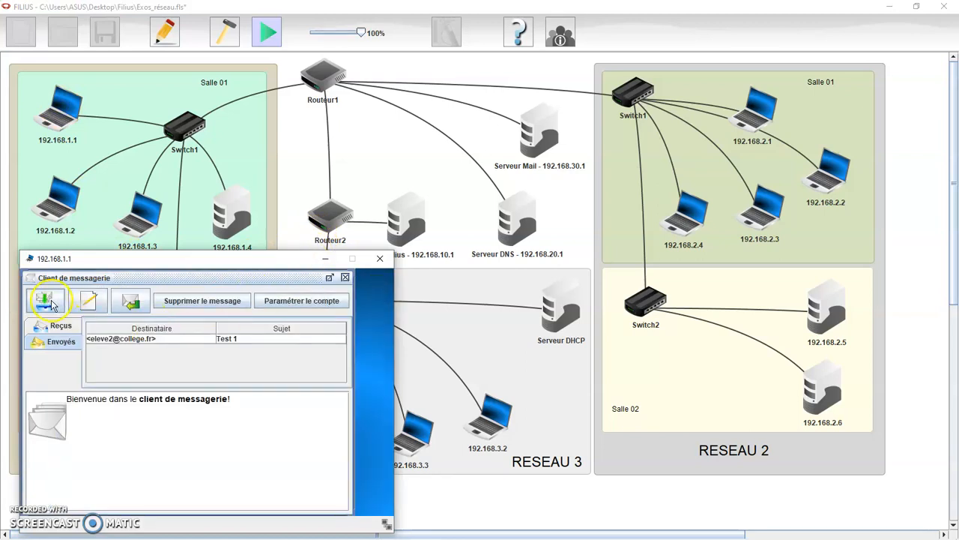
click(59, 304)
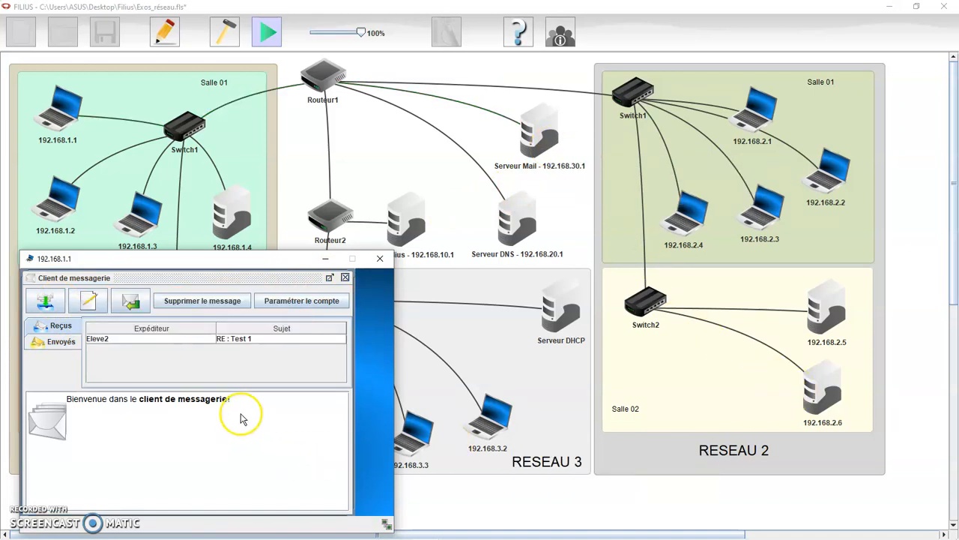
click(126, 339)
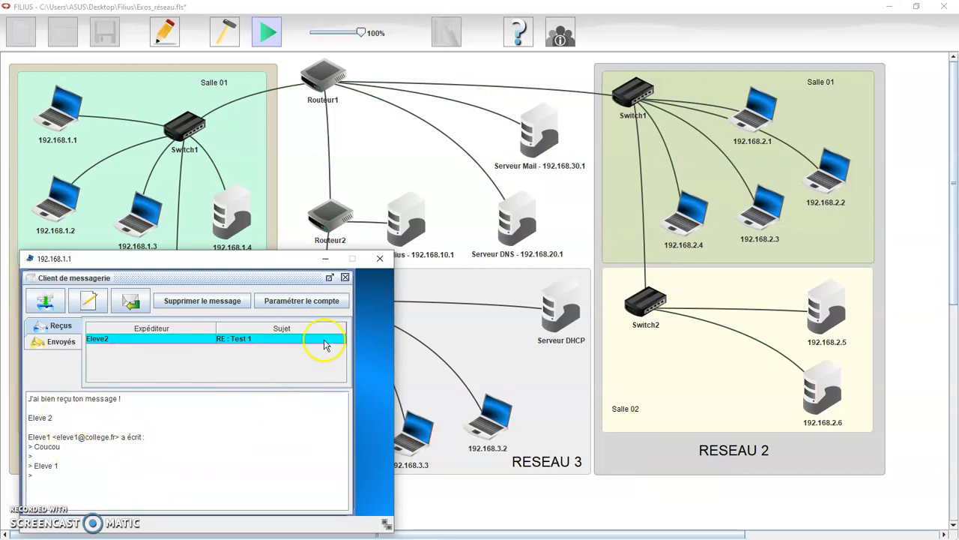
click(344, 278)
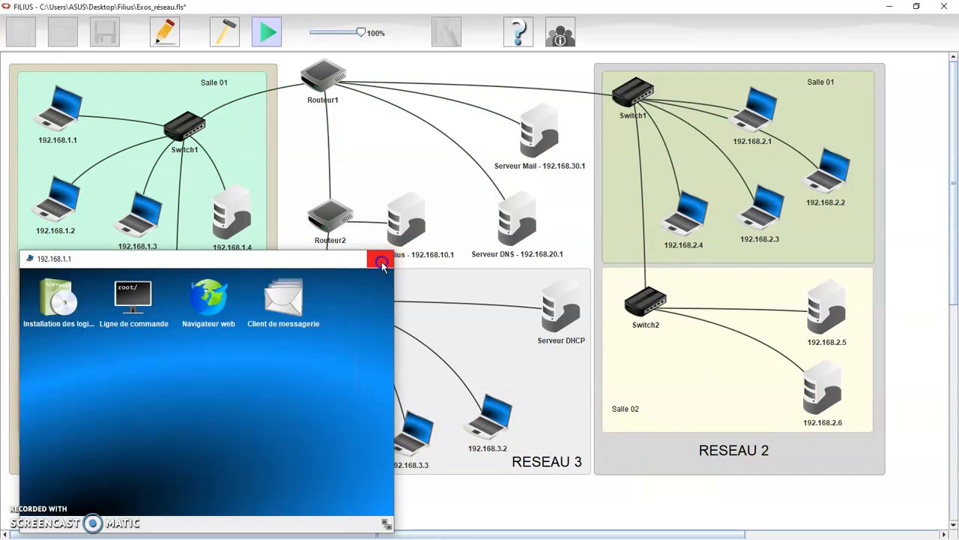
click(380, 259)
click(917, 238)
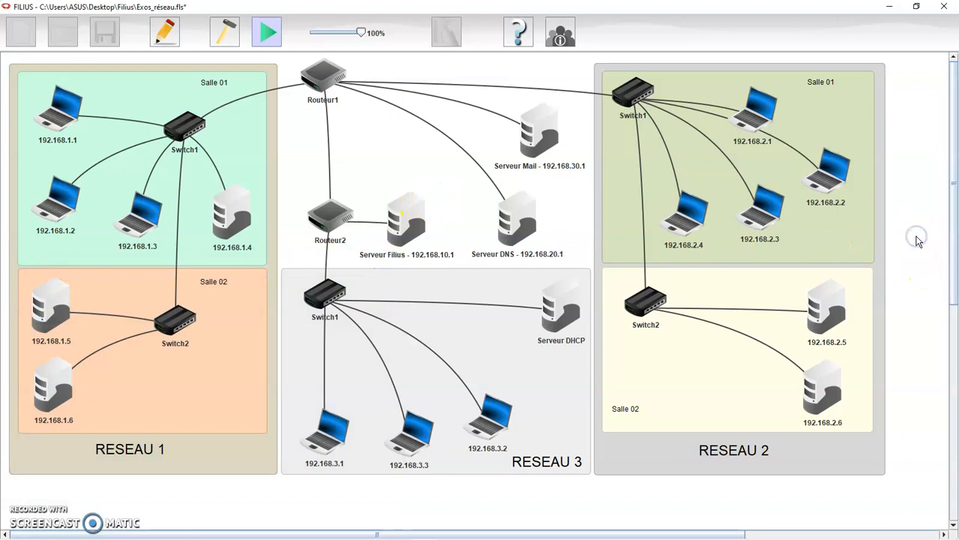